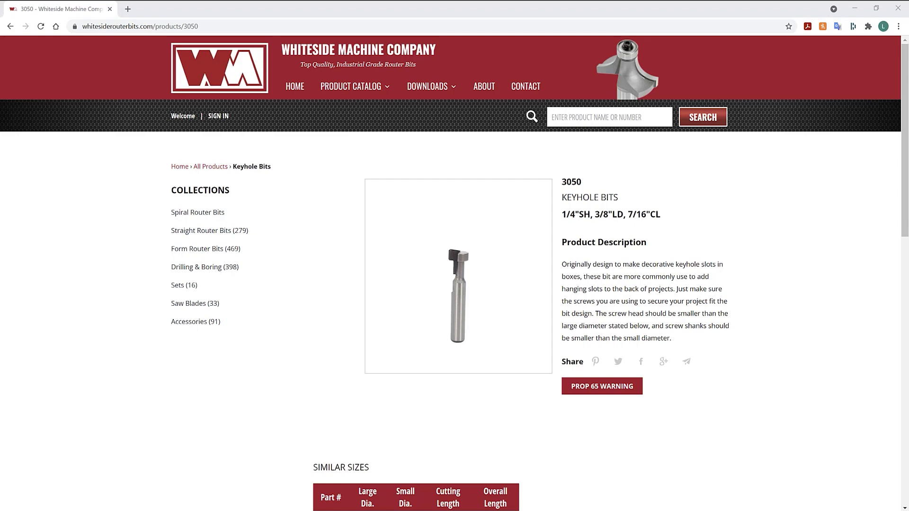
- Examine the similar-sizes table on the 3050 keyhole bit's product page
scroll(687, 323, "down", 3)
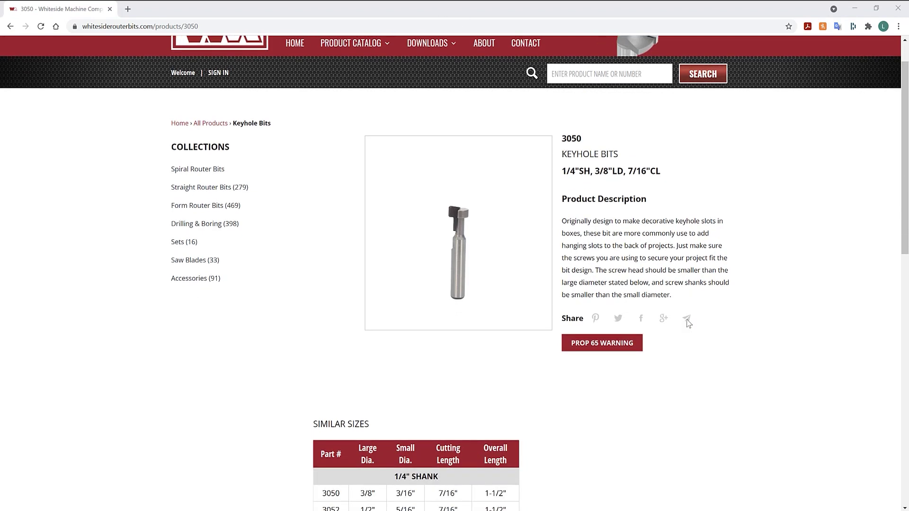
scroll(687, 322, "down", 1)
scroll(687, 322, "up", 2)
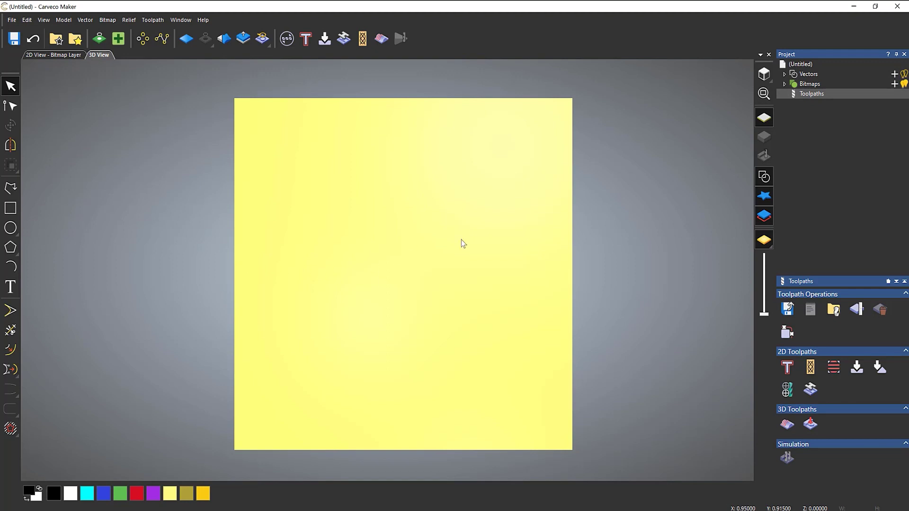
- In Carveco Maker, add a tool to the tool database with the description "Keyhole Bit" and tool type Slot Drill
left_click(834, 310)
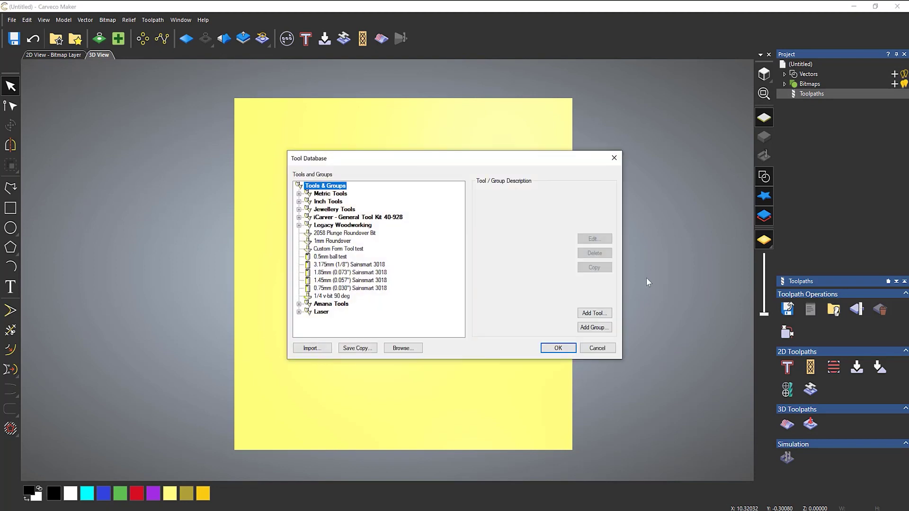
left_click(594, 313)
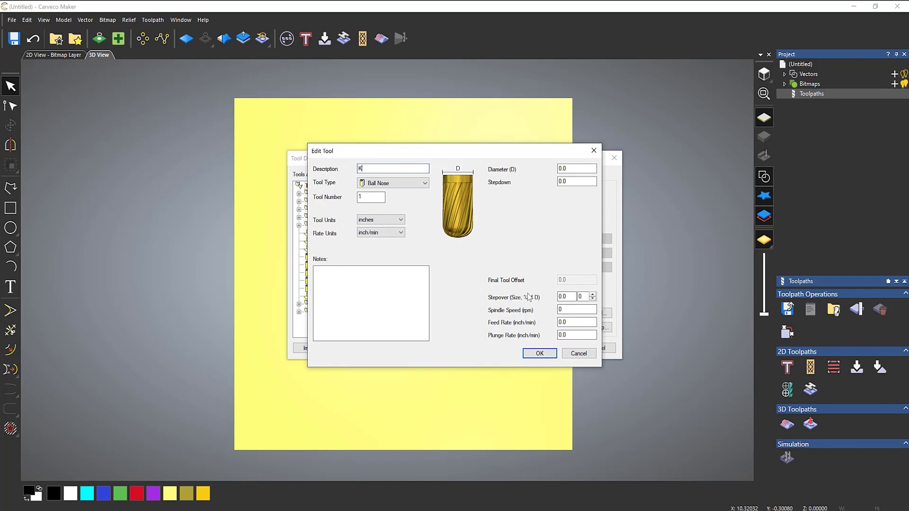
type("Keyhole Bit")
left_click(386, 185)
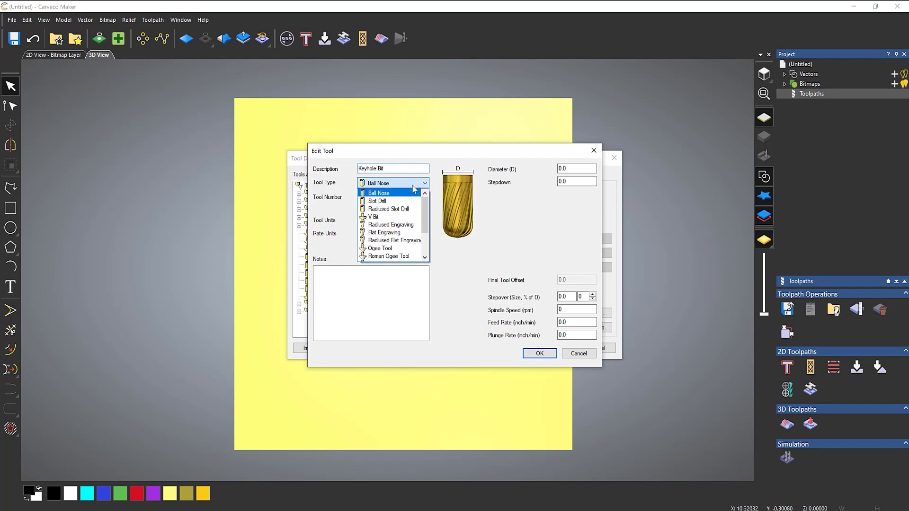
left_click(380, 201)
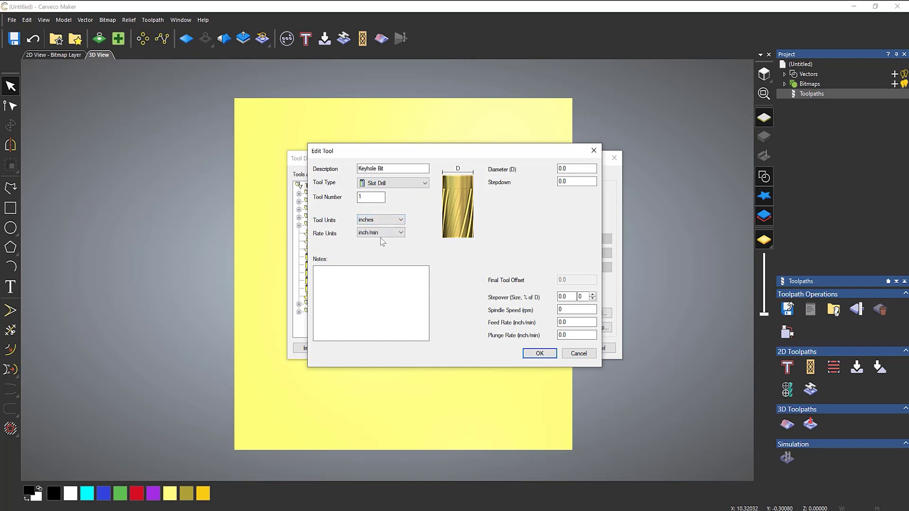
- Check the 3050 bit's large diameter on the product page and set the tool diameter to 0.375 inches
double_click(565, 169)
left_click(126, 510)
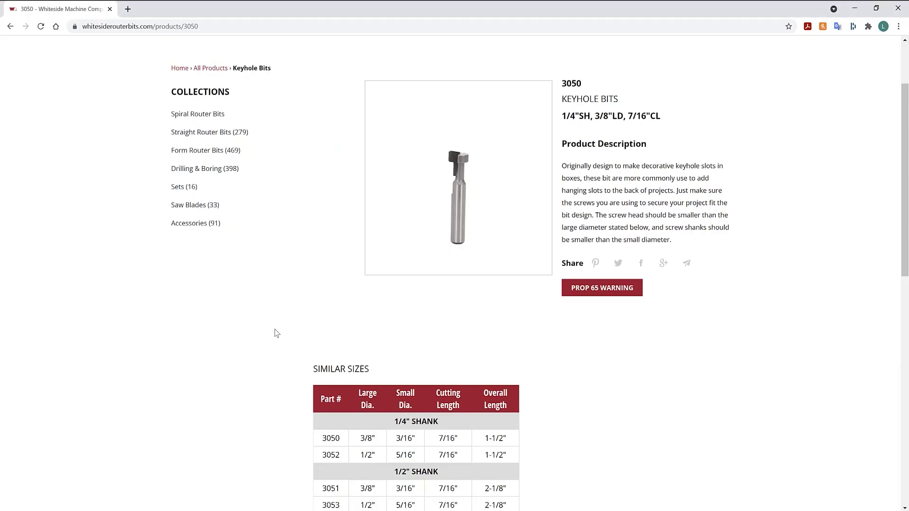
scroll(385, 385, "down", 1)
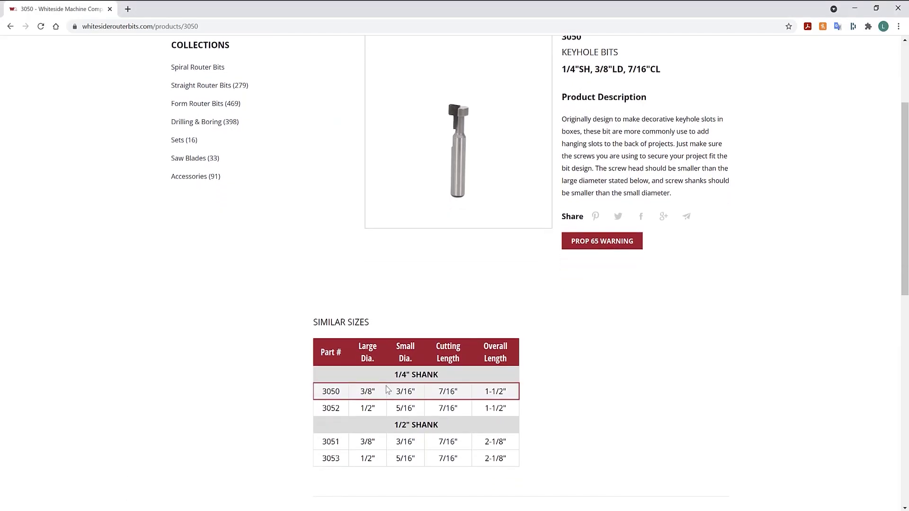
left_click(453, 115)
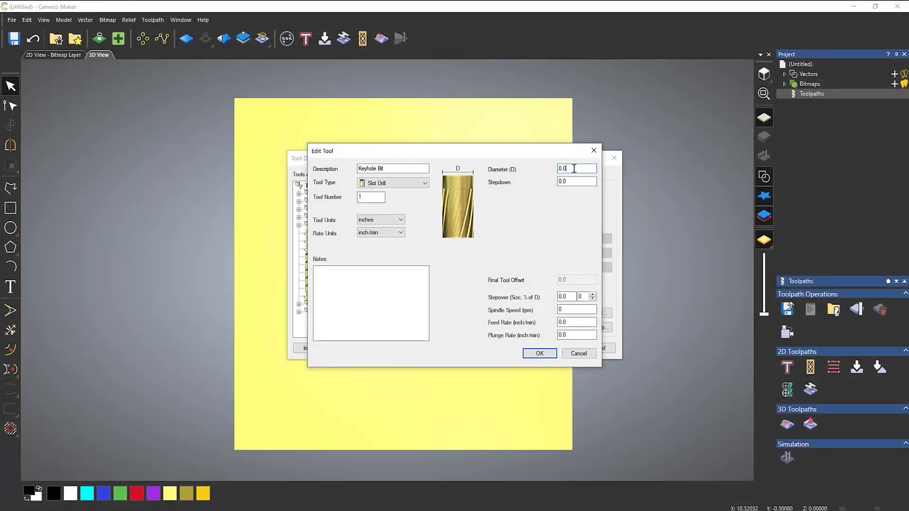
key("BackSpace")
key("BackSpace")
type(".375")
- Set the keyhole tool's stepdown to 1.0 inch and its stepover to 50 percent of the diameter
left_click(583, 178)
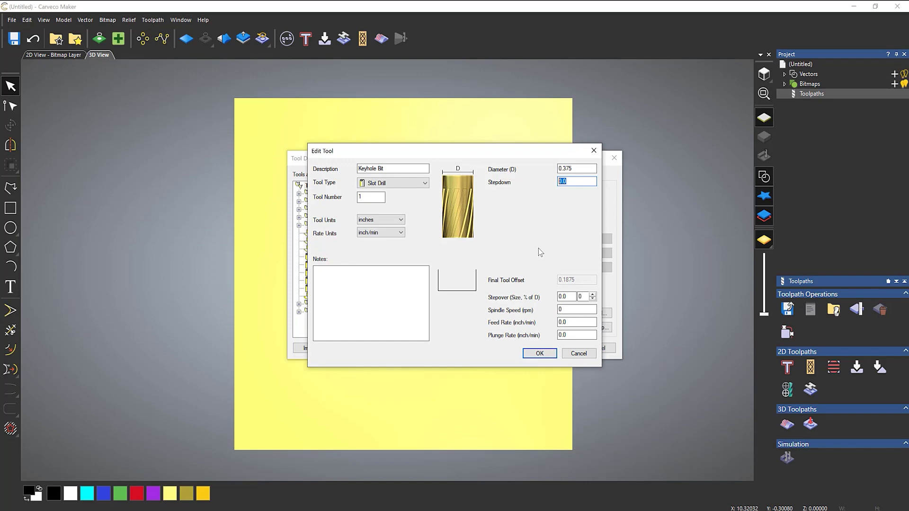
type("0.1")
key("BackSpace")
key("BackSpace")
left_click(581, 297)
type("50")
- Set spindle speed 21000 rpm, feed rate 50 and plunge rate 25 inch/min, and save the tool in the database
key("Tab")
type("21000")
double_click(568, 324)
type("5")
key("Tab")
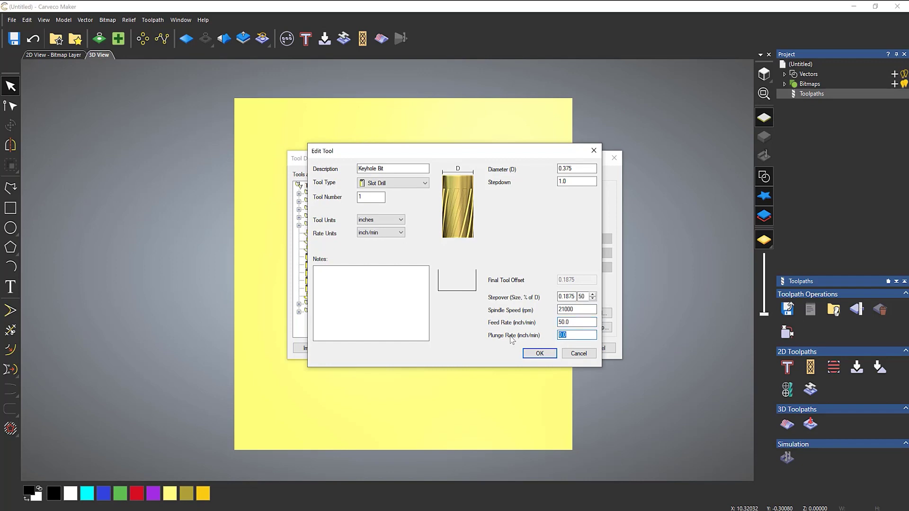
type("25")
left_click(539, 353)
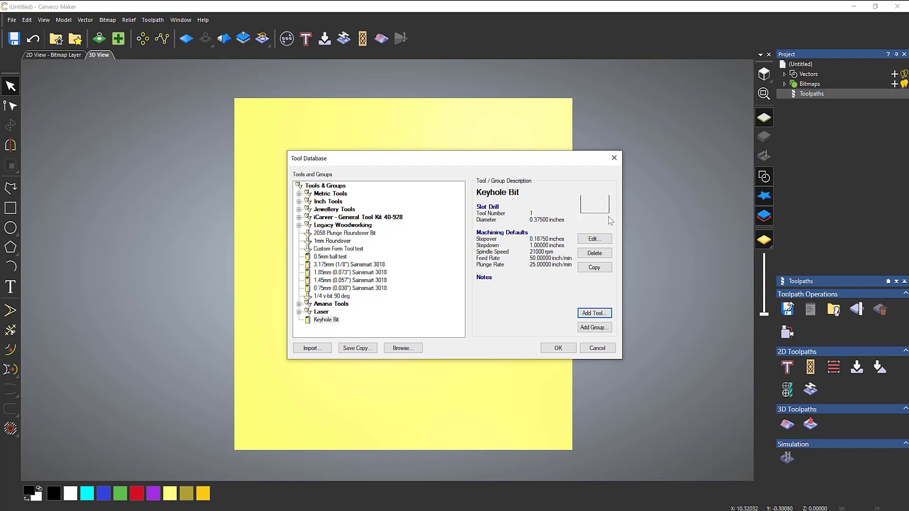
left_click(569, 347)
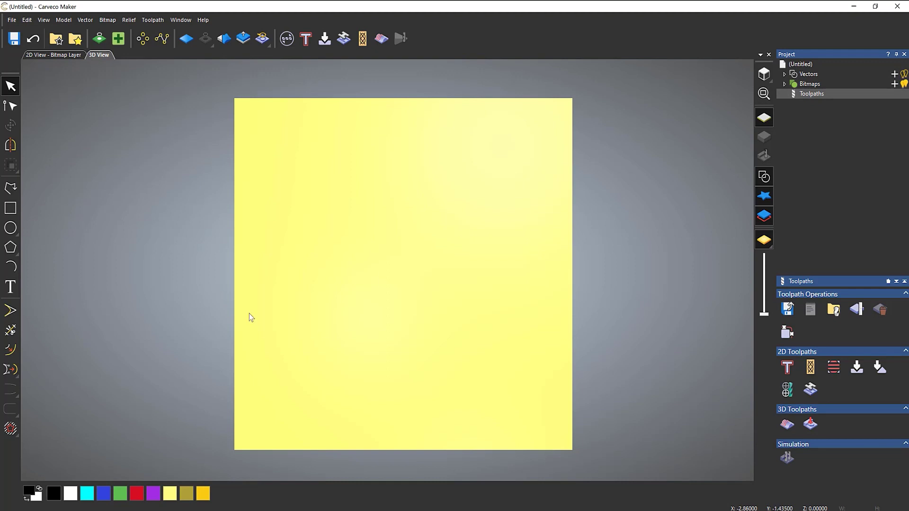
- Draw a vertical open line about 2.93 inches long near the middle of the model
left_click(10, 188)
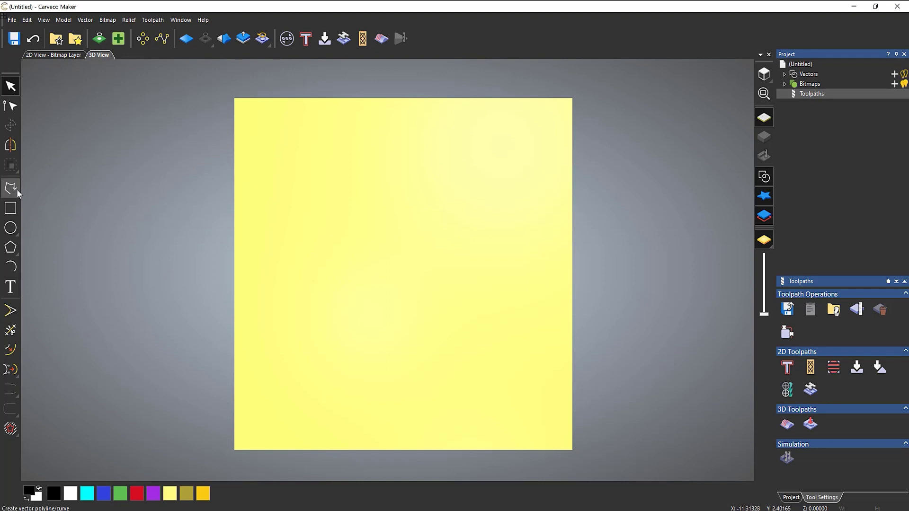
left_click(413, 318)
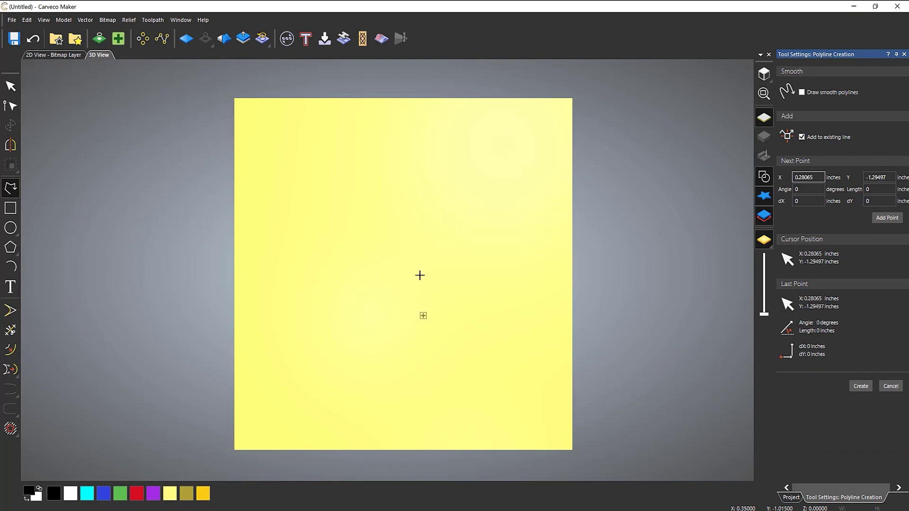
left_click(412, 216)
right_click(469, 180)
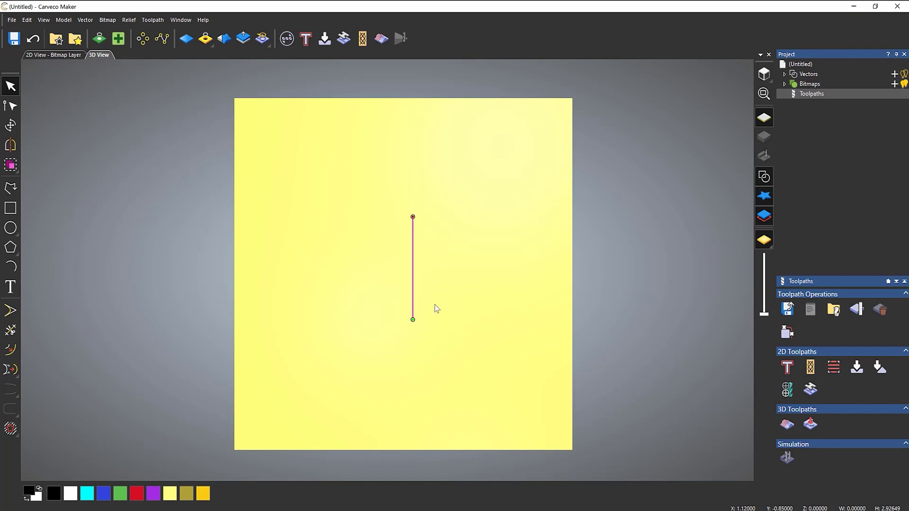
- Inspect the line's start and end points from a tilted view and from above, and delete the line
scroll(422, 279, "up", 3)
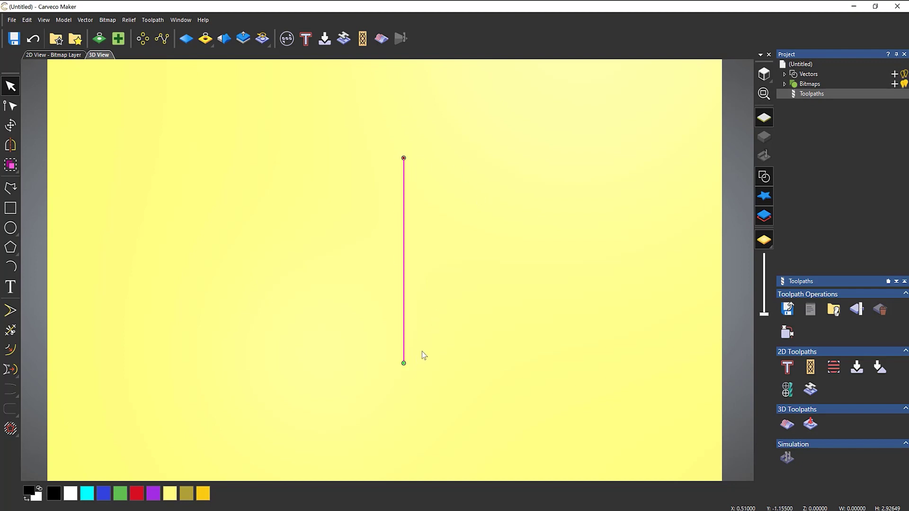
left_click_drag(424, 349, 448, 339)
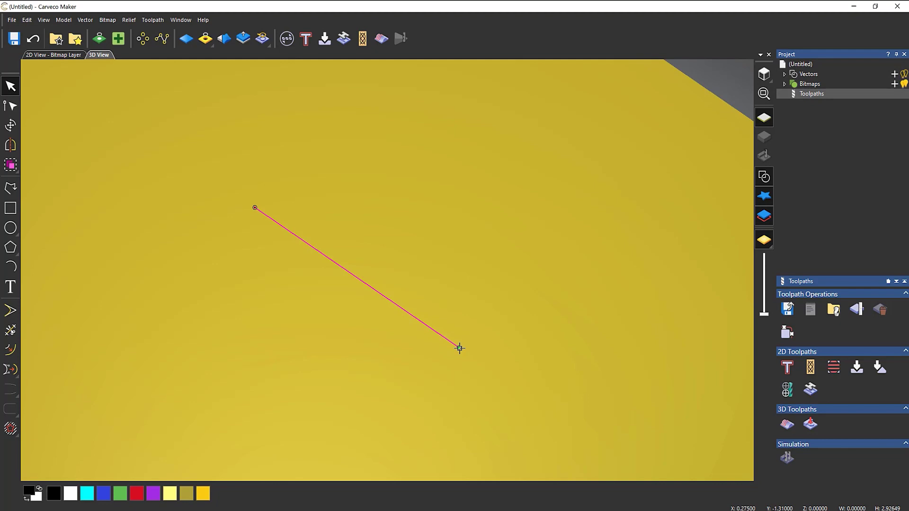
left_click(764, 75)
scroll(414, 276, "up", 2)
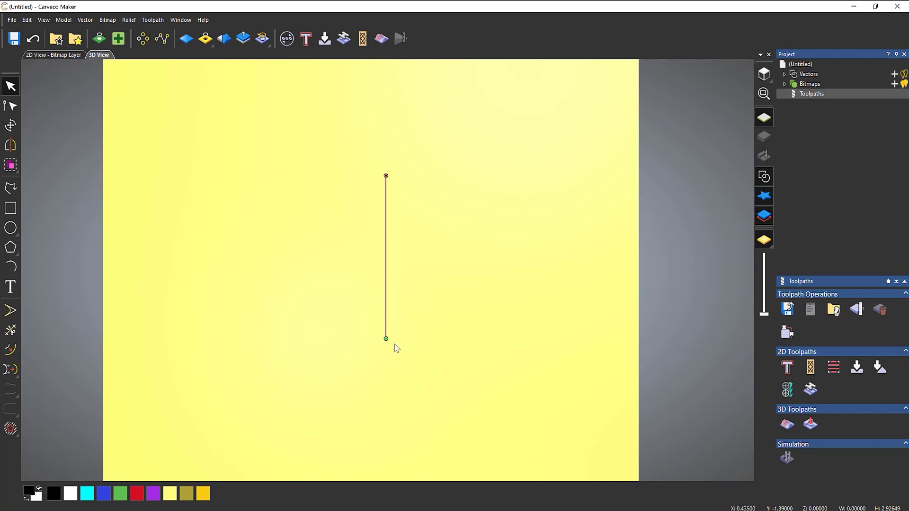
left_click(398, 326)
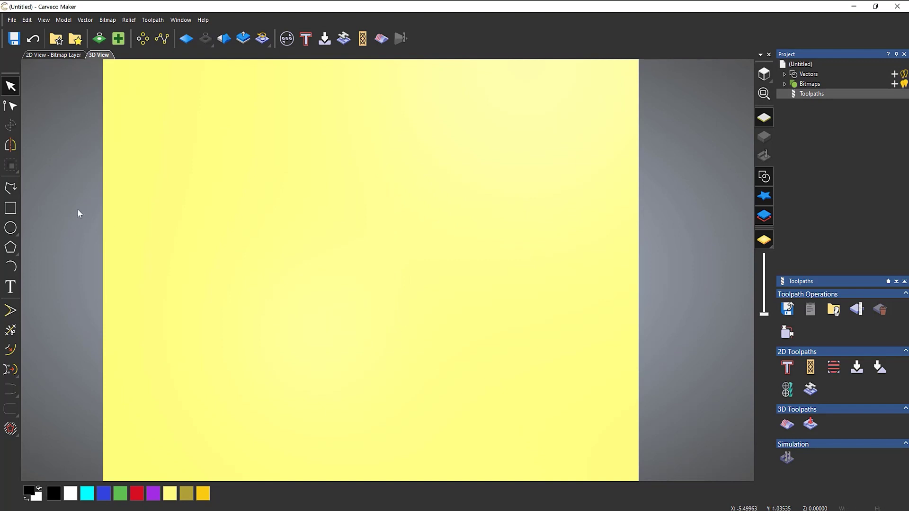
- Start a polyline with a first point at X 0, Y 0, checking the model's origin with the origin marker
left_click(11, 188)
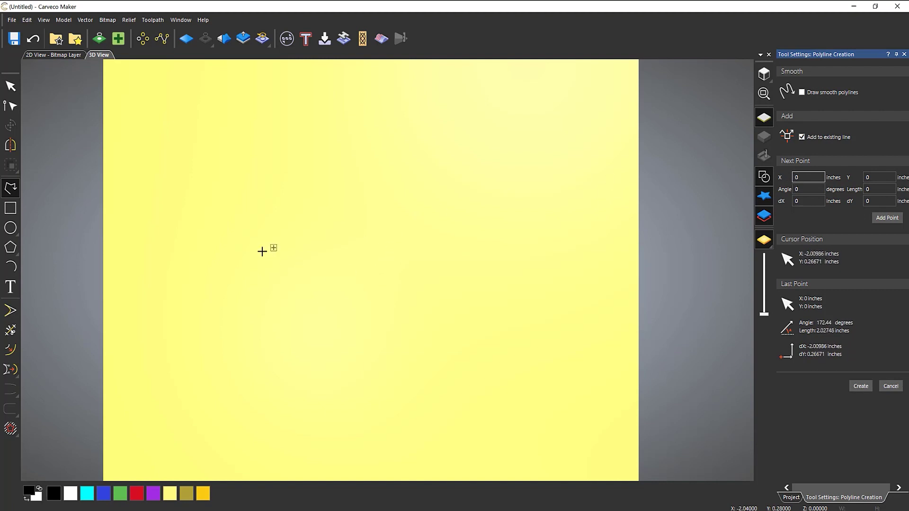
left_click(69, 21)
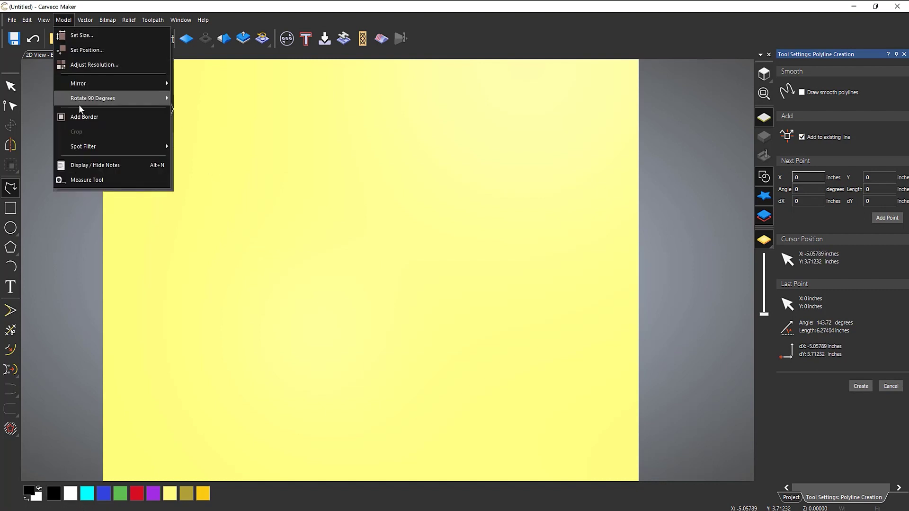
mouse_move(44, 21)
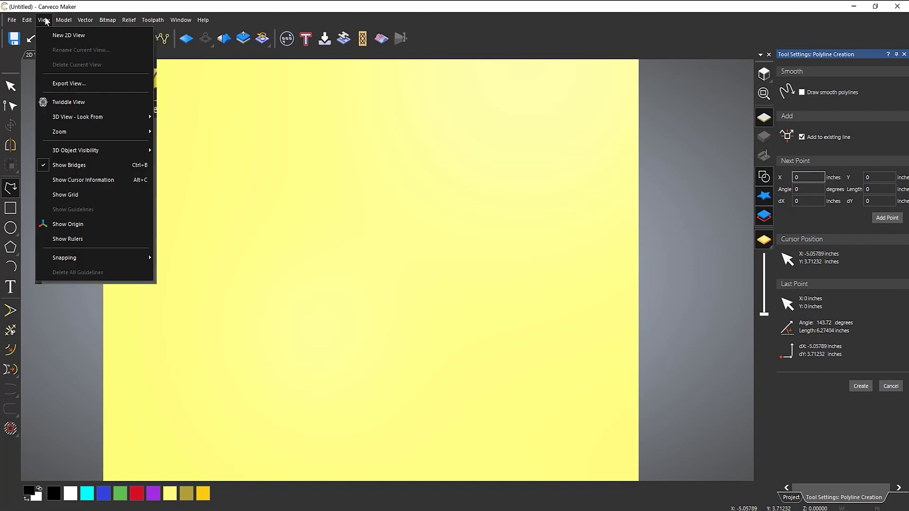
left_click(74, 223)
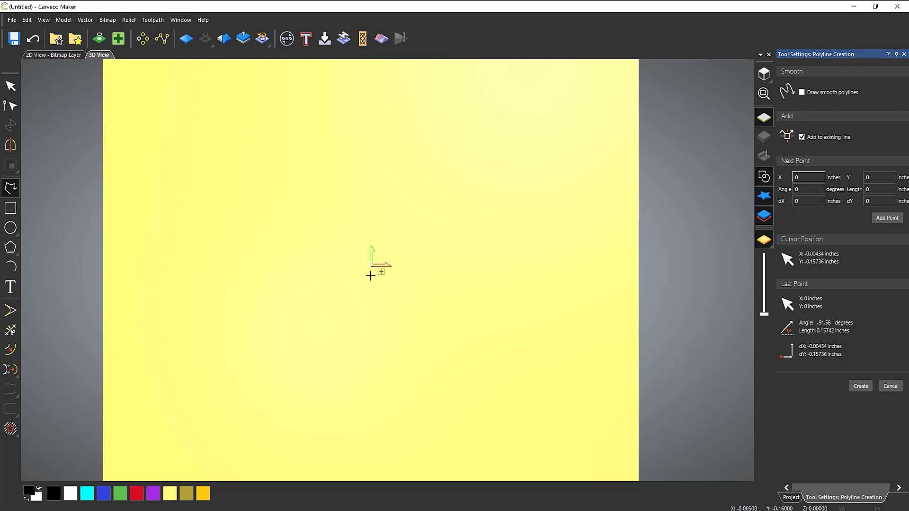
left_click(47, 22)
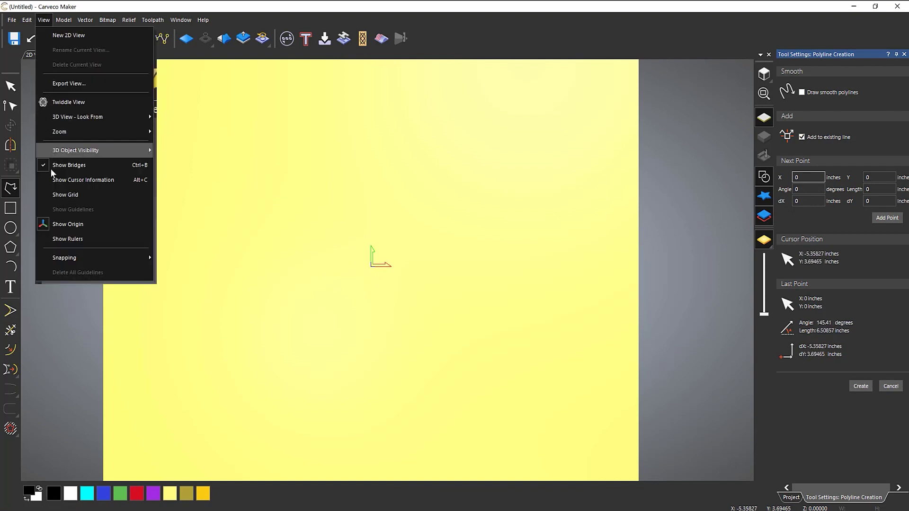
left_click(68, 224)
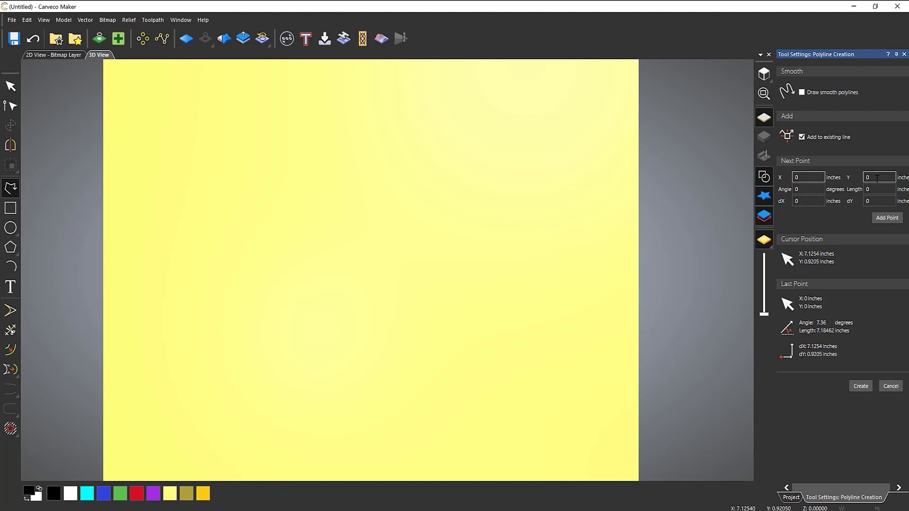
left_click(881, 218)
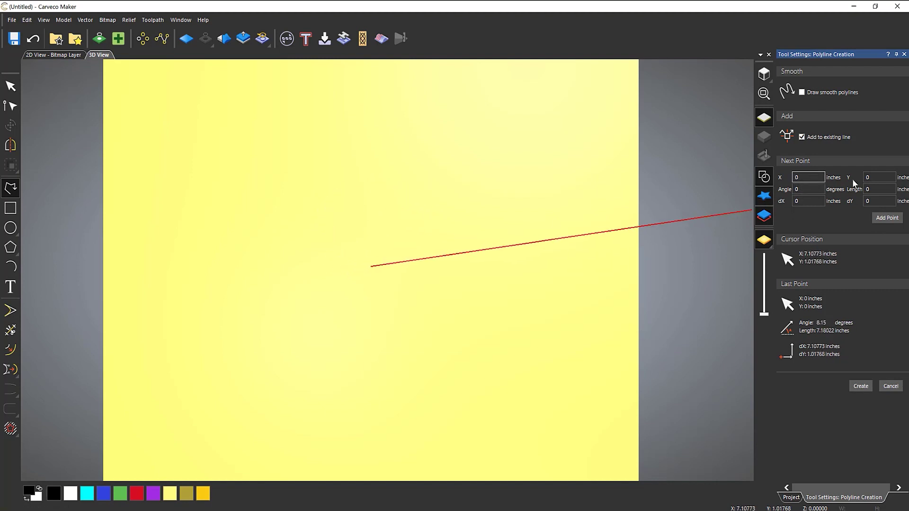
- Add the polyline's second point at X 0, Y 0.5 inches
left_click_drag(874, 177, 861, 176)
type(".5")
left_click(887, 219)
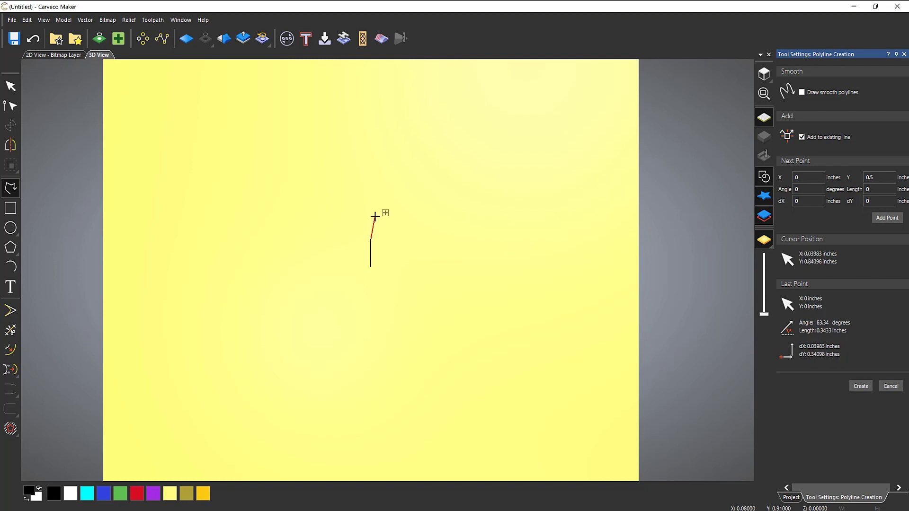
- Add the polyline's third point at X 0.001, Y 0.5 inches
scroll(377, 240, "up", 2)
scroll(361, 239, "up", 4)
scroll(340, 220, "down", 1)
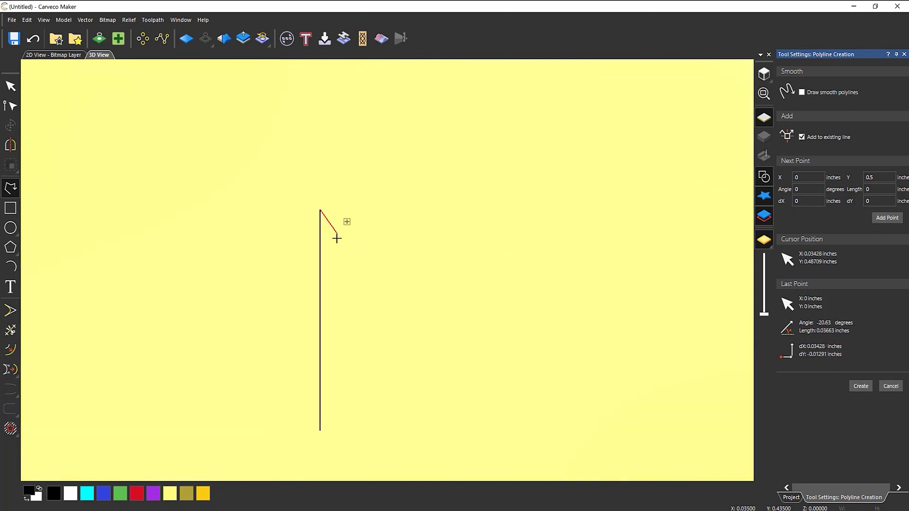
scroll(337, 239, "up", 1)
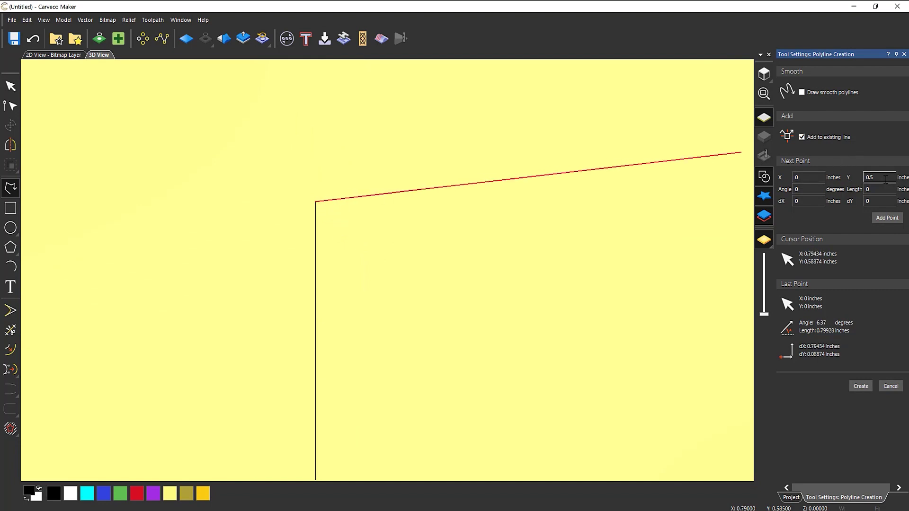
left_click(807, 177)
type(".001")
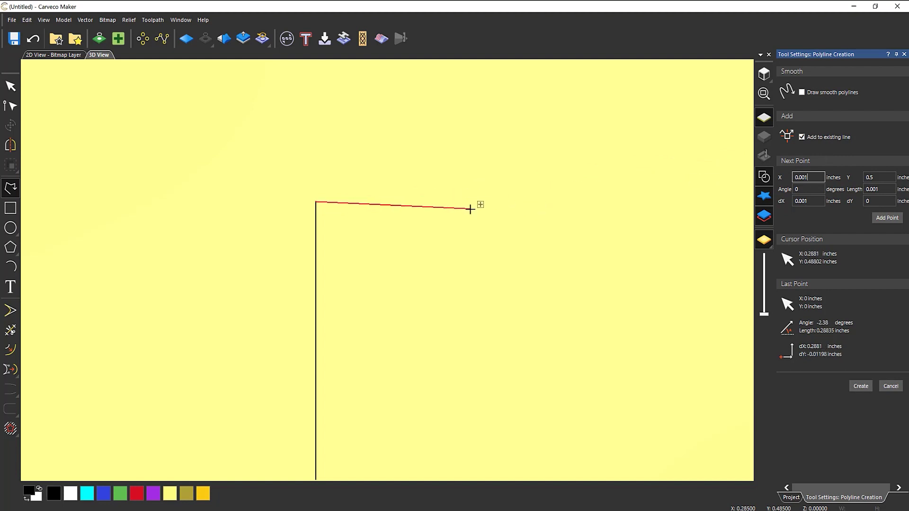
left_click(887, 221)
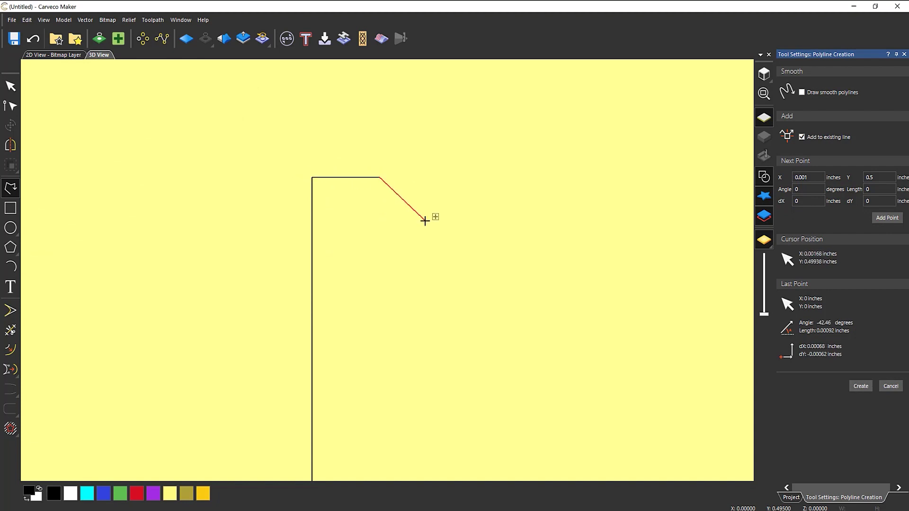
- Add the polyline's fourth point at X 0.001, Y 0 inches and finish the polyline
scroll(425, 217, "down", 8)
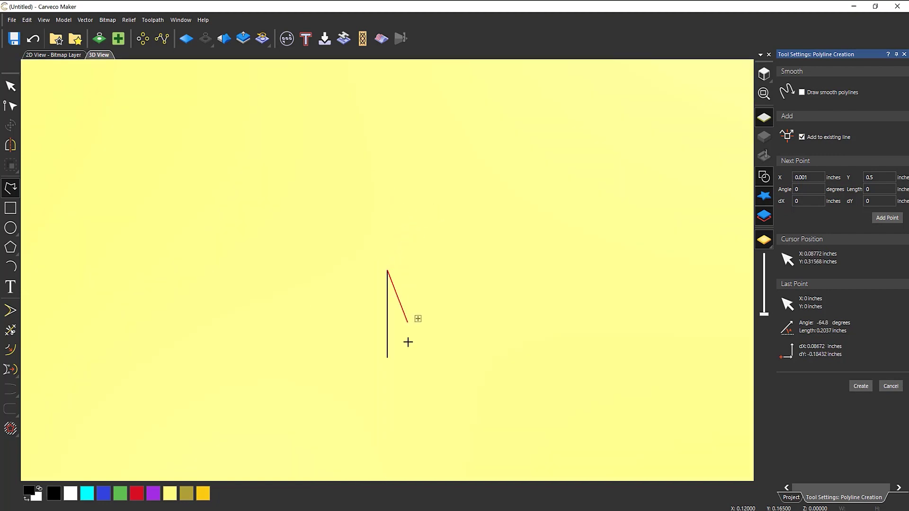
scroll(395, 336, "down", 5)
left_click(866, 177)
type("0")
left_click(883, 220)
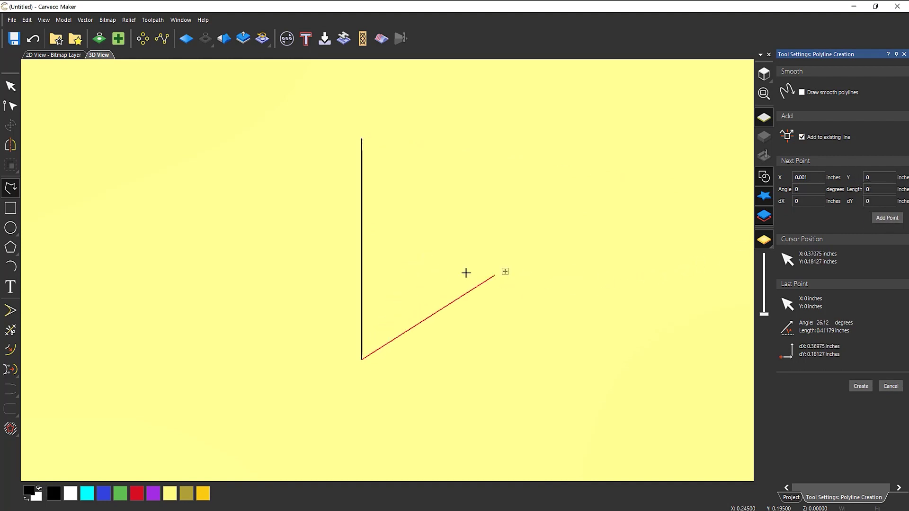
key("Escape")
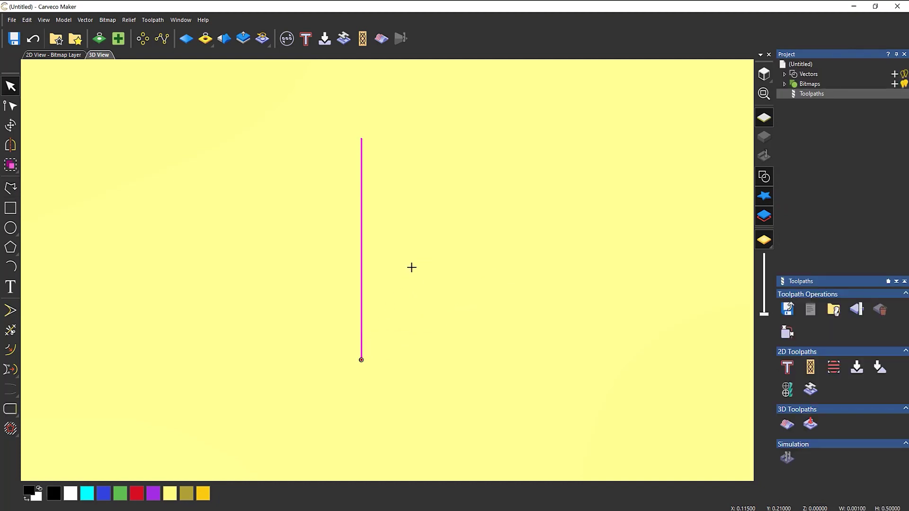
- Examine the gap at the polyline's open end up close and inspect the line from an angled 3D view
scroll(362, 378, "up", 2)
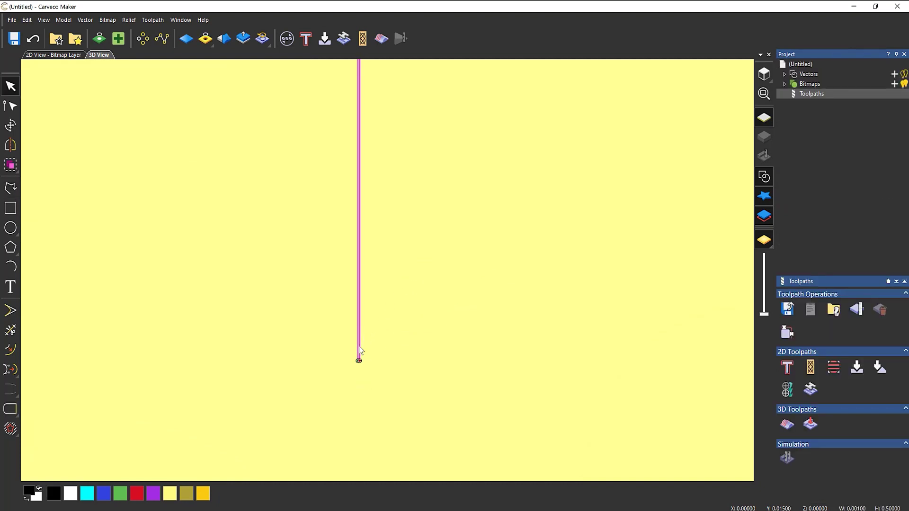
scroll(358, 359, "up", 6)
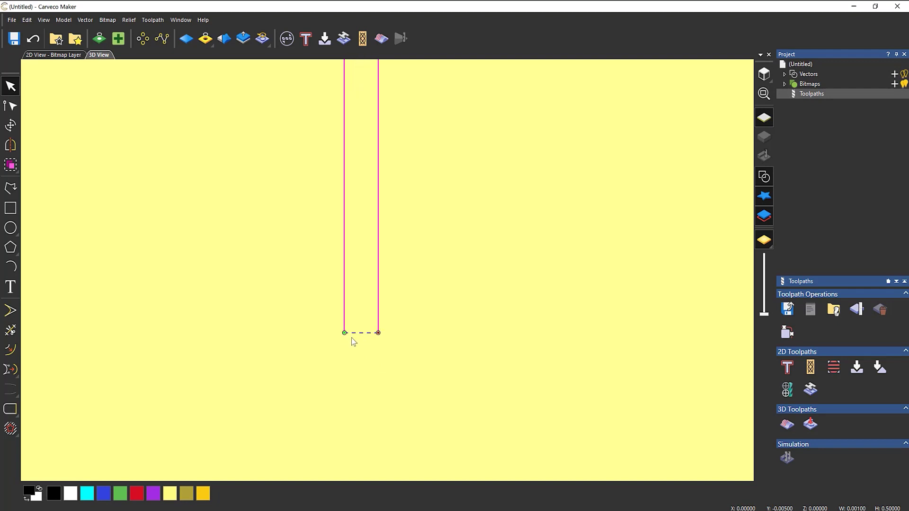
scroll(351, 337, "up", 5)
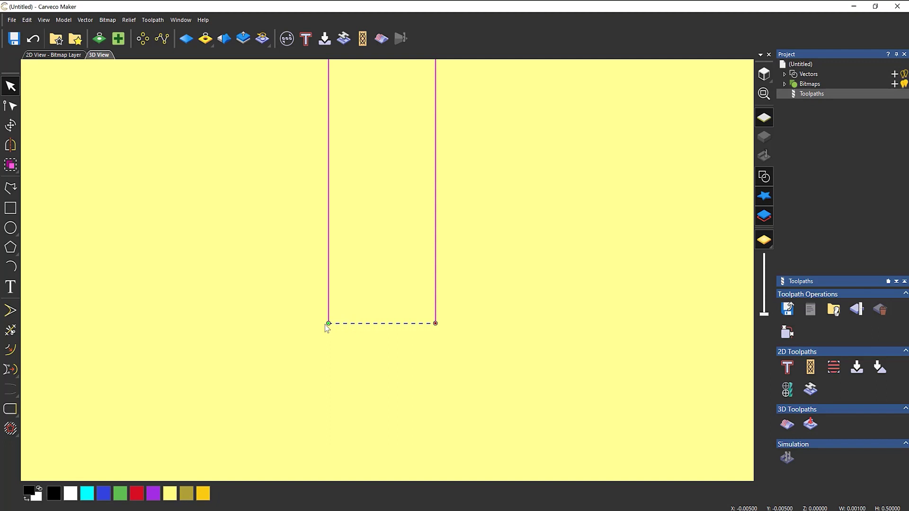
mouse_move(326, 328)
left_mouse_down()
mouse_move(392, 240)
mouse_move(396, 136)
mouse_move(389, 217)
left_mouse_up()
mouse_move(461, 365)
left_mouse_down()
mouse_move(631, 192)
mouse_move(588, 179)
left_mouse_up()
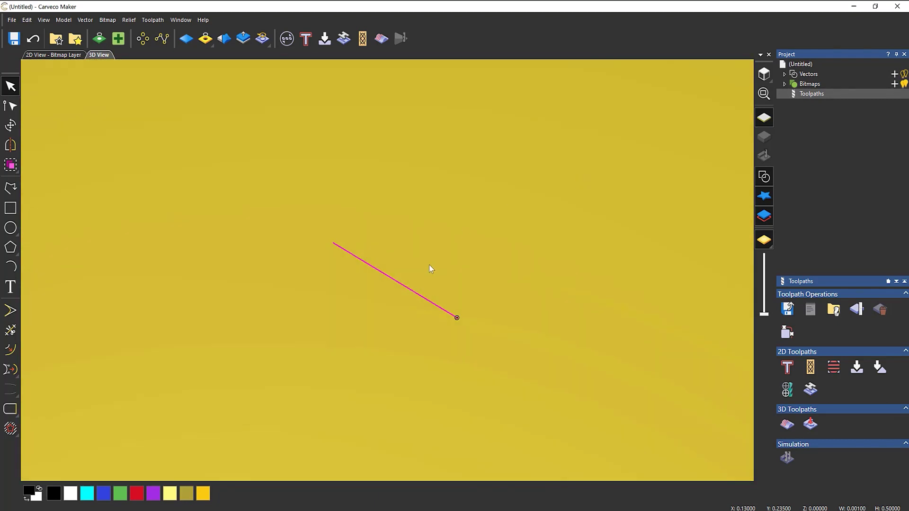
left_click_drag(427, 270, 428, 318)
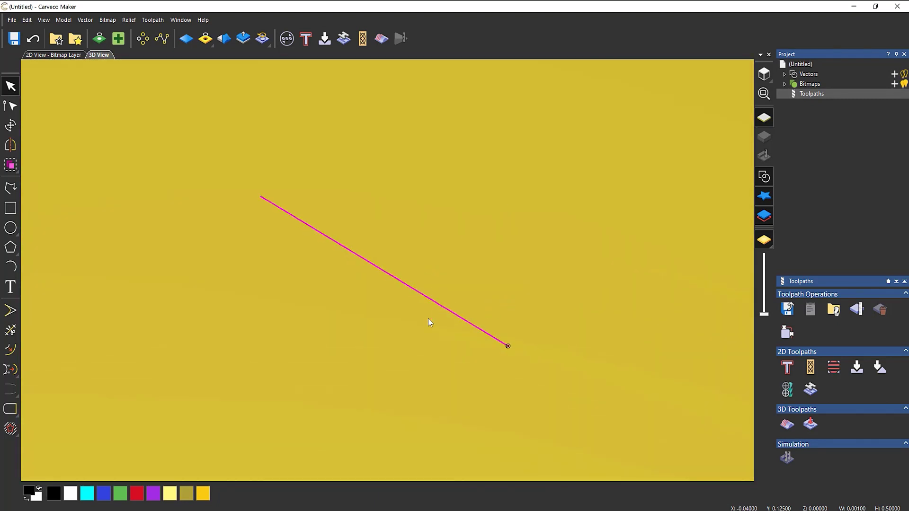
- Start a profiling toolpath that runs along the selected polyline, with a finish depth of 0.315 inches
left_click(787, 367)
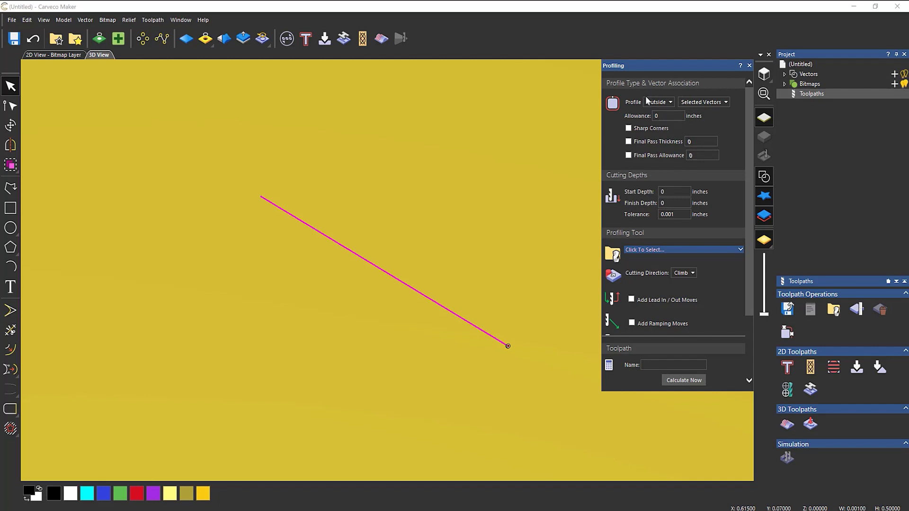
left_click(656, 103)
left_click(656, 113)
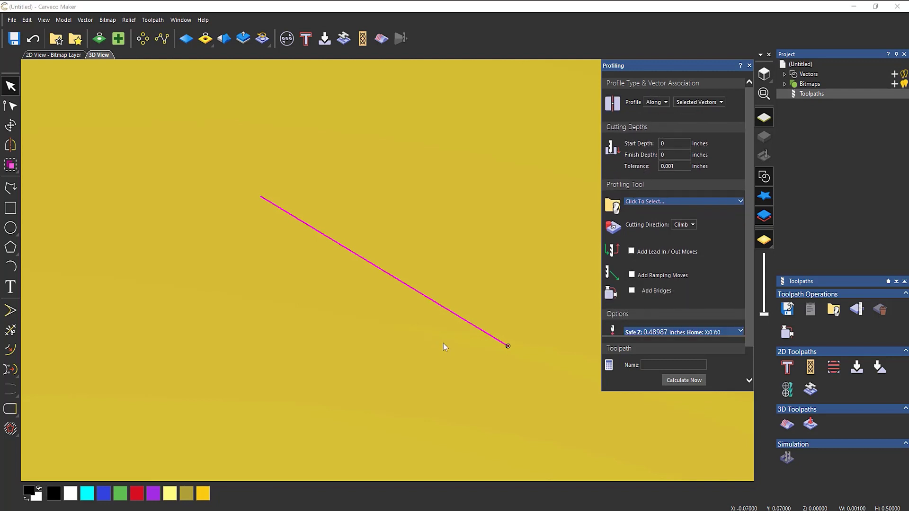
double_click(674, 156)
type("0.315")
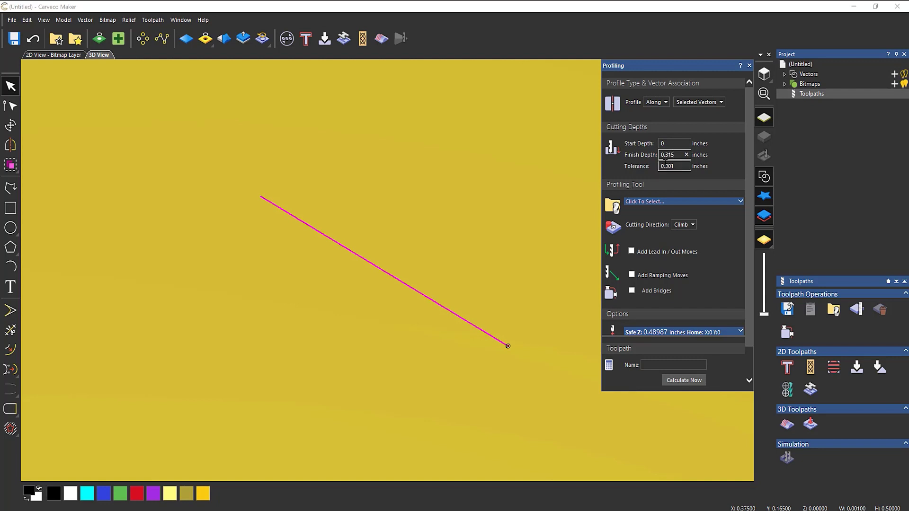
- Choose Keyhole Bit from the tool database as the profiling tool and review its cutting parameters
left_click(663, 203)
left_click(324, 320)
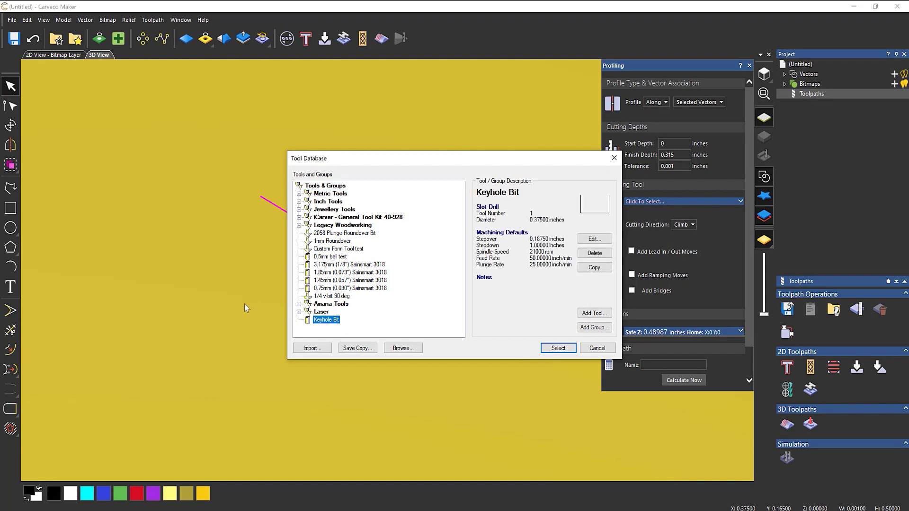
left_click(557, 348)
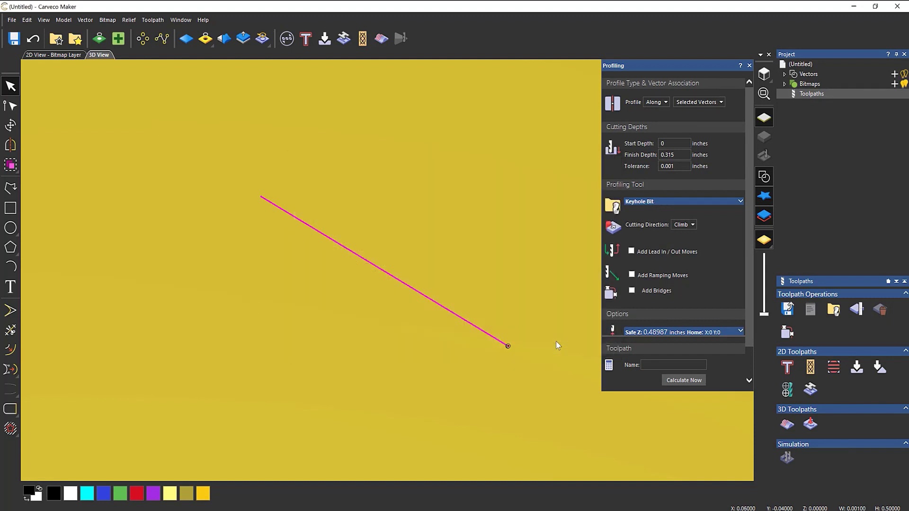
left_click(680, 203)
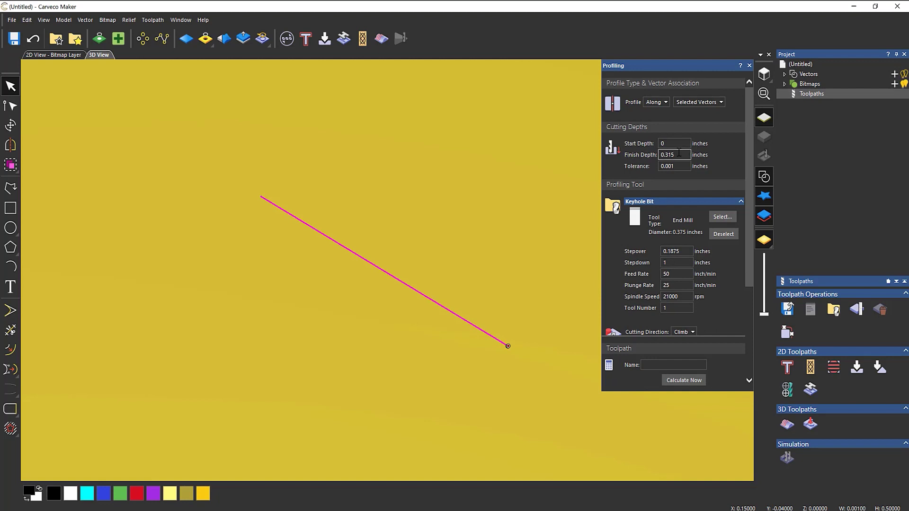
left_click(688, 201)
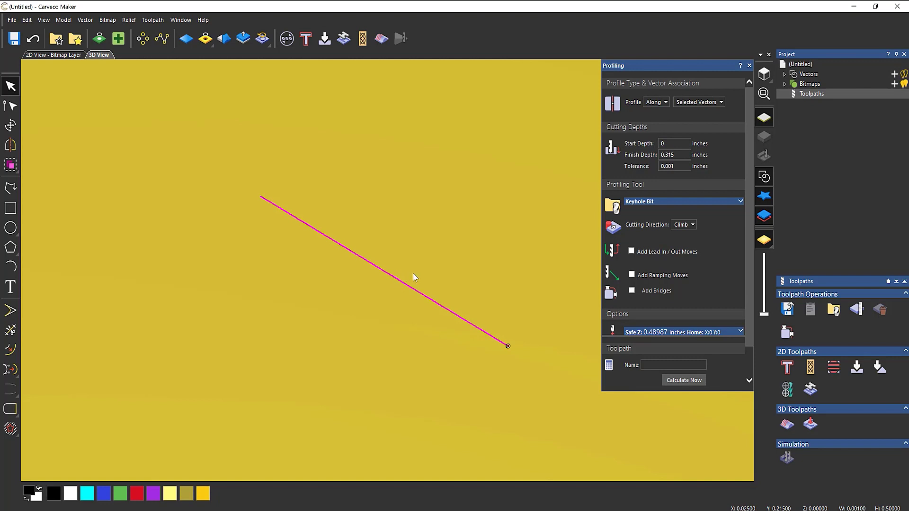
- Set the toolpath's safe Z and home Z to 0.25 inches
scroll(680, 262, "down", 2)
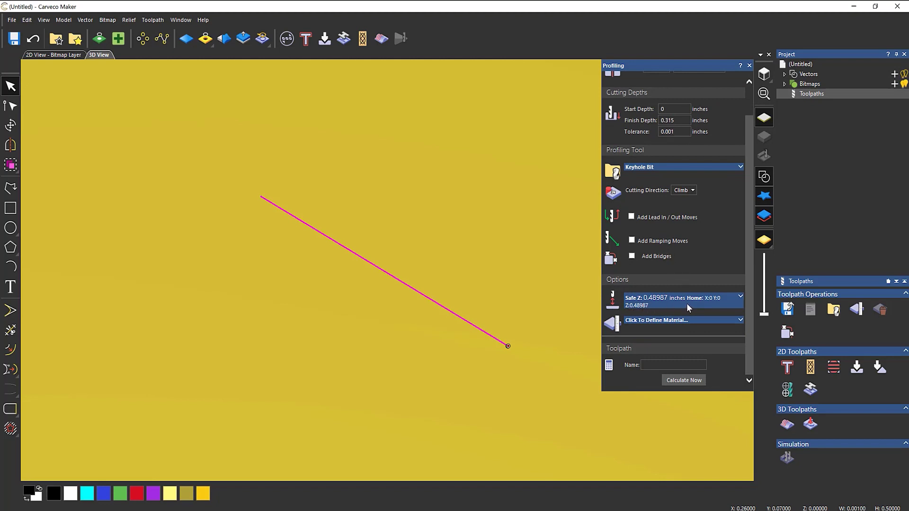
left_click(739, 301)
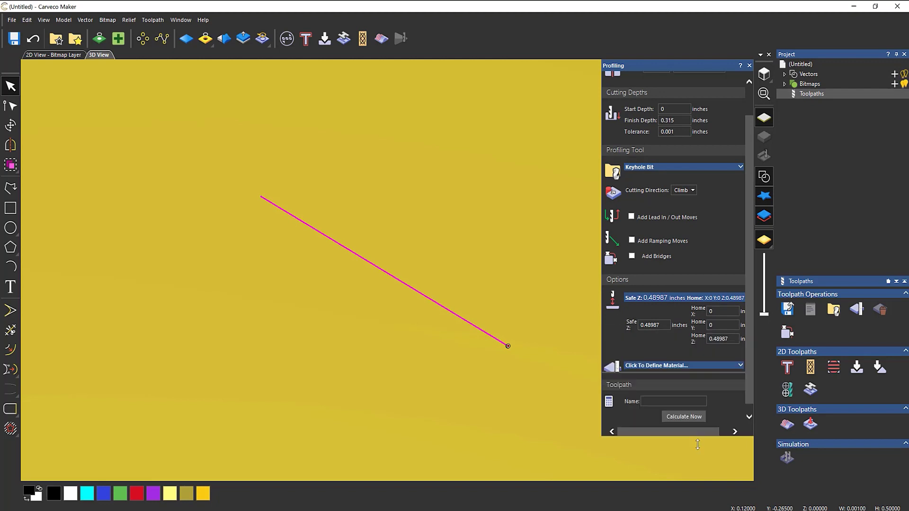
left_click_drag(659, 331, 646, 330)
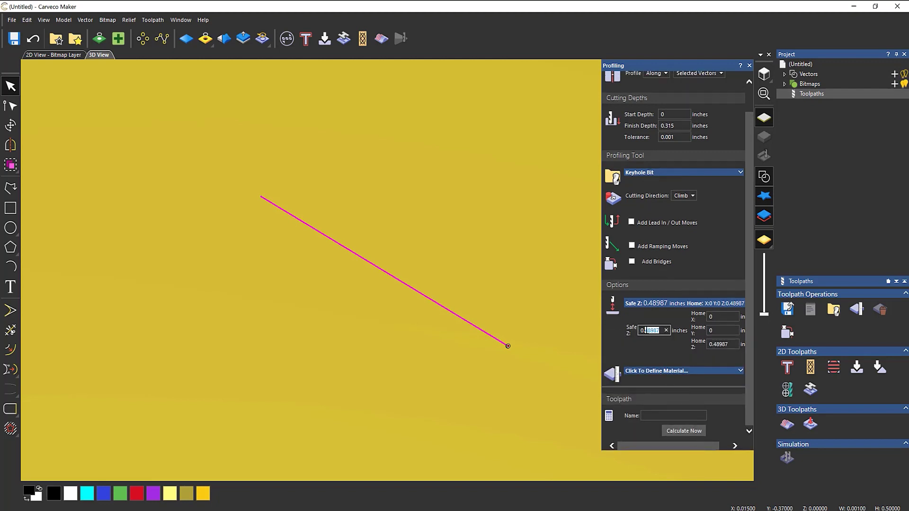
key("BackSpace")
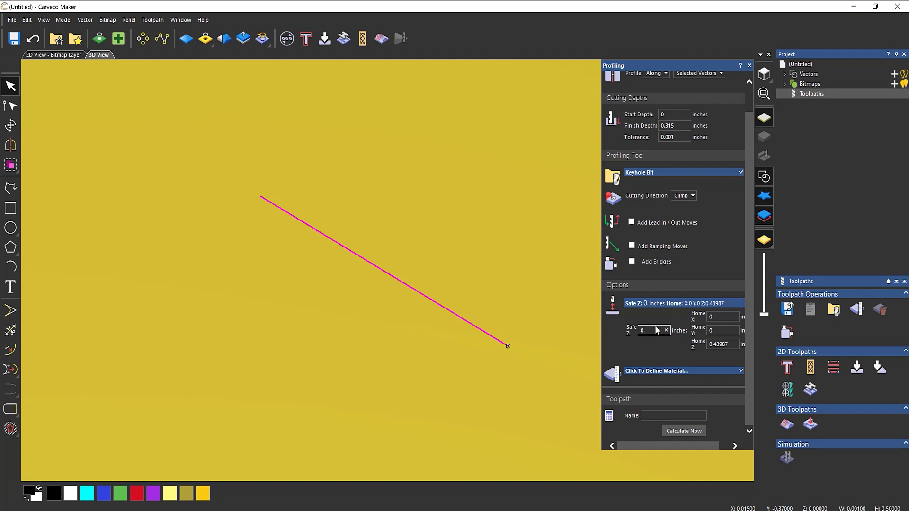
type("25")
key("Tab")
type("0.25")
- Define the material as 0.75 inches thick, with material Z zero at the top surface
left_click(654, 372)
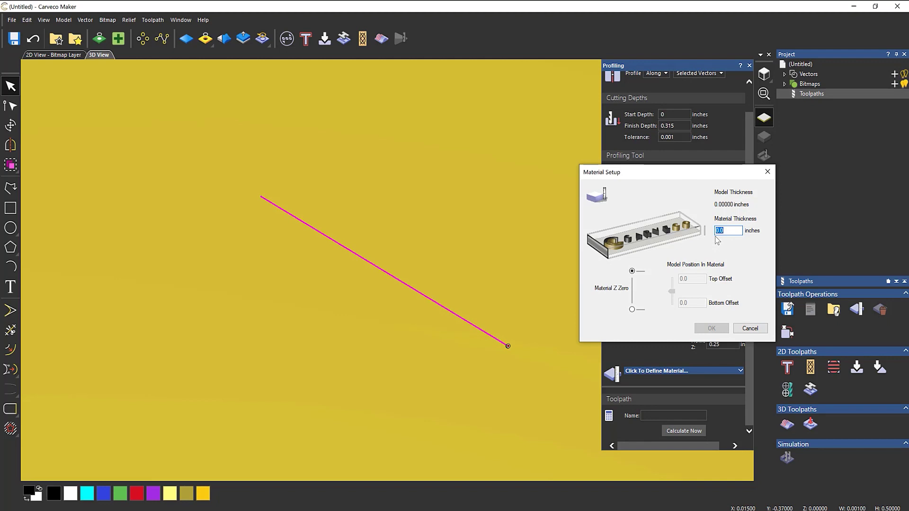
type("0.75")
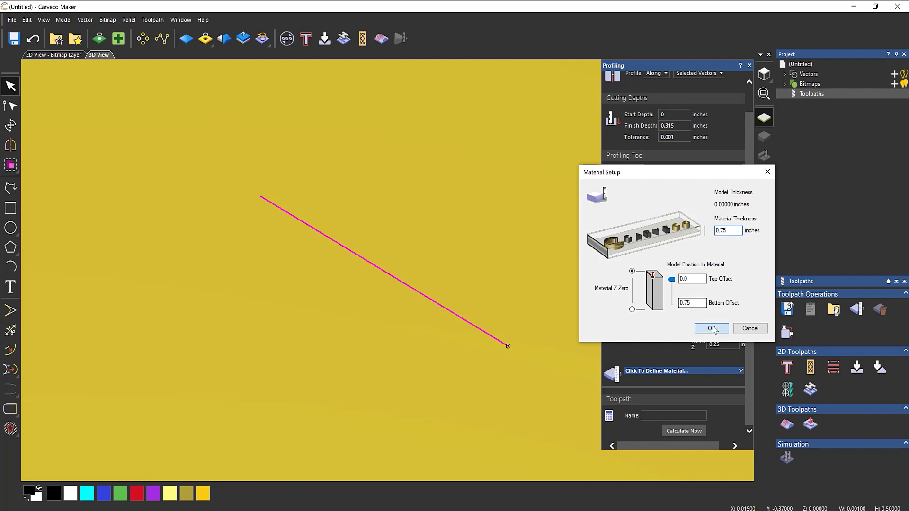
key("Return")
- Calculate the profiling toolpath and close its settings
left_click_drag(480, 326, 524, 176)
scroll(374, 265, "up", 5)
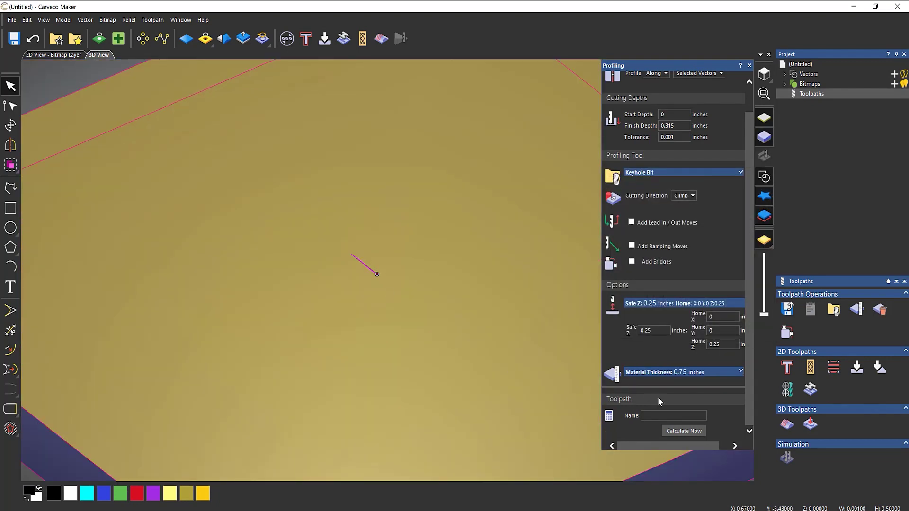
left_click(686, 430)
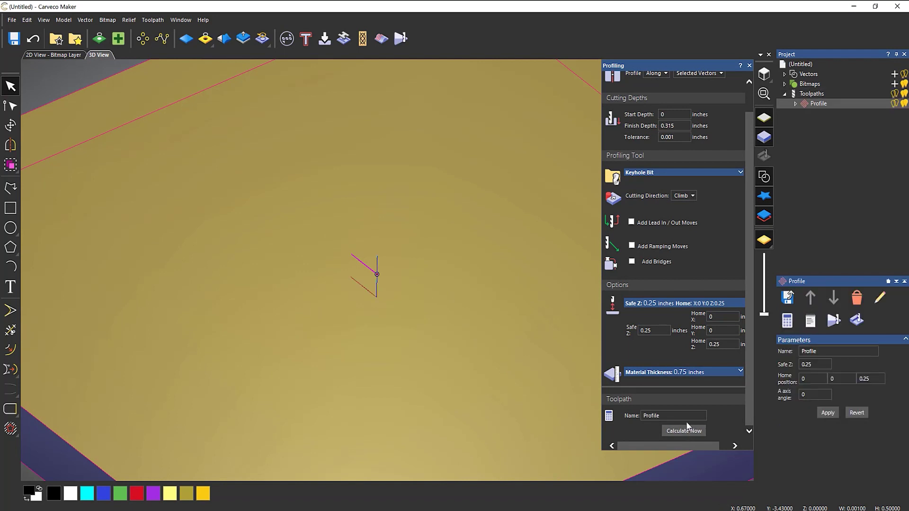
left_click(749, 65)
- Examine the calculated toolpath's plunge, out-and-back cut and retract moves in the 3D view
scroll(342, 272, "up", 4)
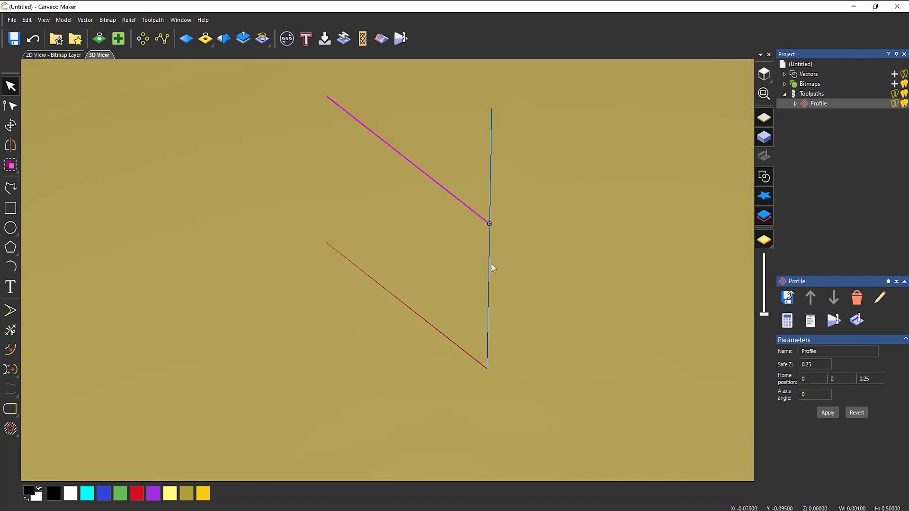
scroll(487, 360, "up", 5)
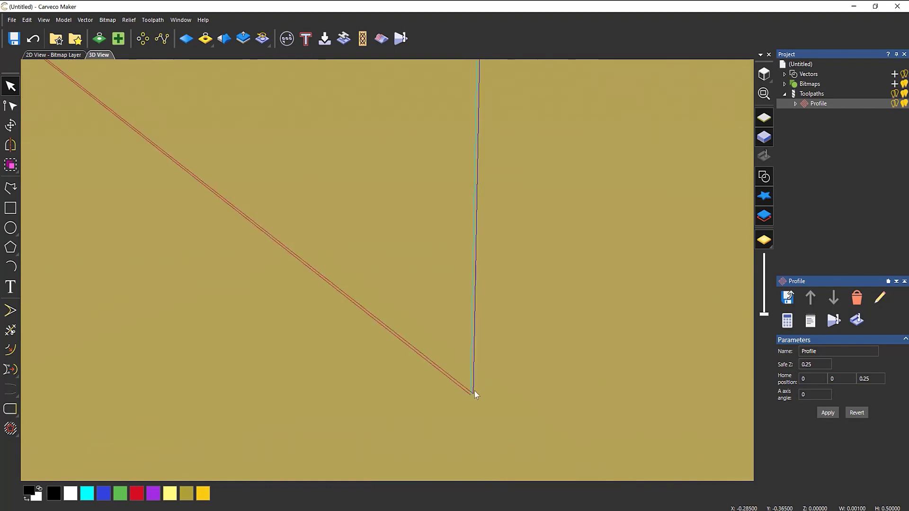
scroll(471, 383, "up", 2)
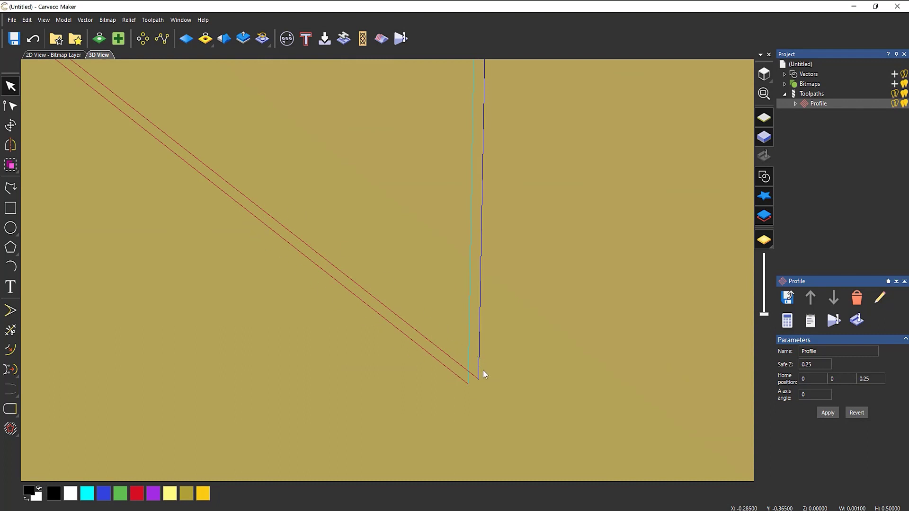
left_click_drag(478, 249, 404, 223)
scroll(353, 179, "down", 5)
scroll(385, 300, "up", 5)
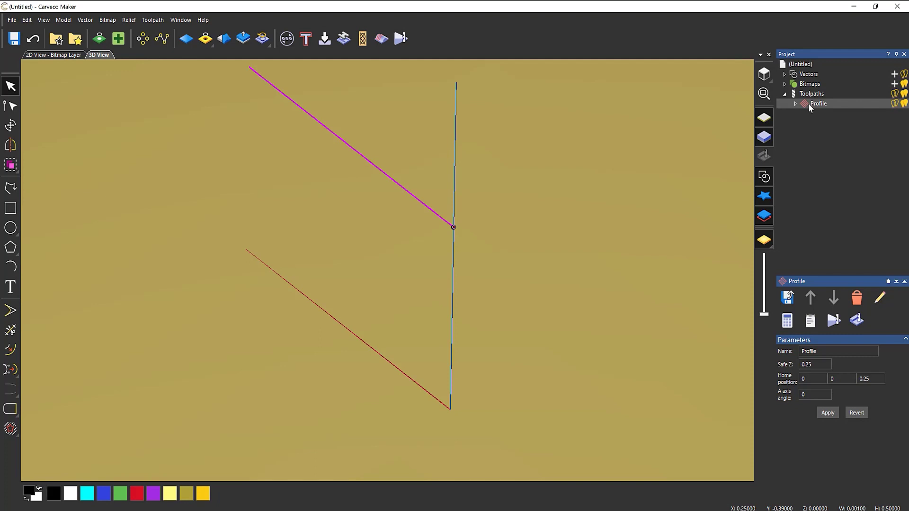
- Simulate the Profile toolpath and view the cut slot at an angle
right_click(808, 103)
left_click(851, 214)
left_click_drag(493, 219, 373, 310)
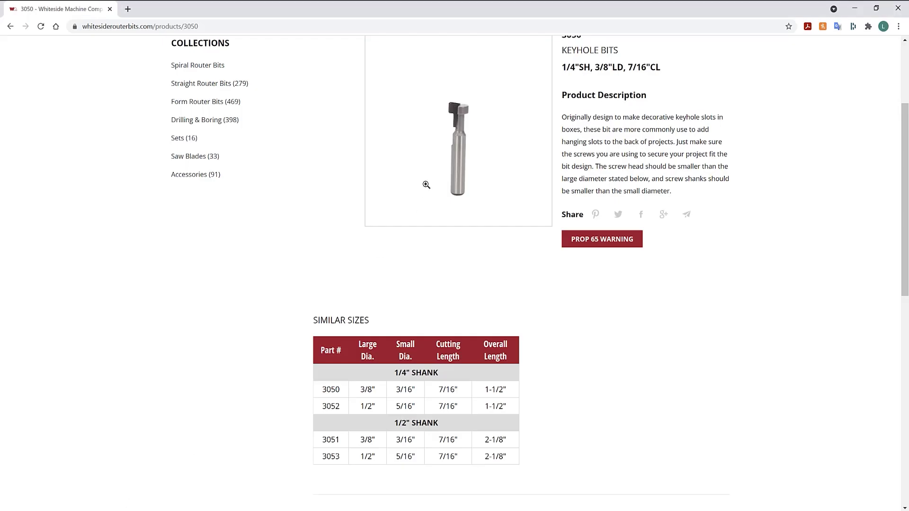
- View the enlarged keyhole bit photo on the Whiteside 3050 product page in the browser, then return to Carveco Maker
scroll(482, 119, "up", 3)
left_click(462, 260)
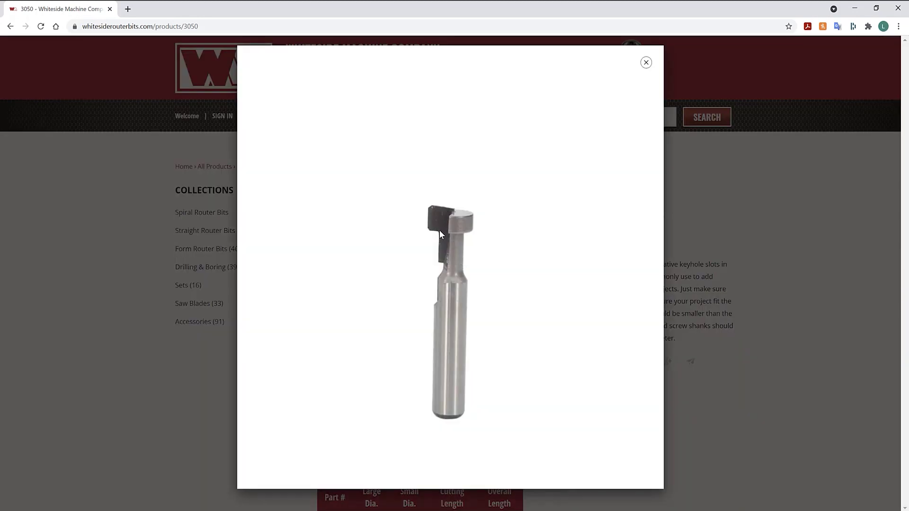
left_click(645, 64)
left_click(855, 8)
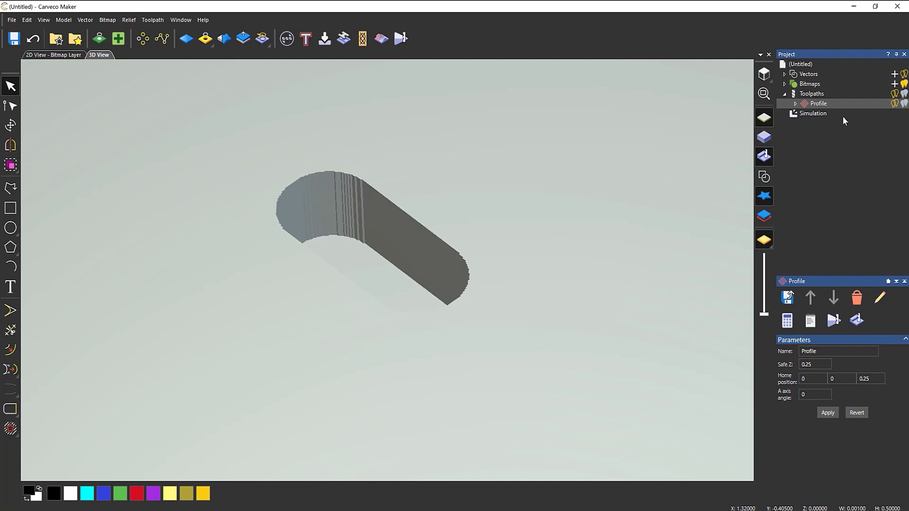
- Start saving the Profile toolpath and choose Onefinity - No Toolchange (mm) (*.ngc) as the machine file format
left_click(787, 298)
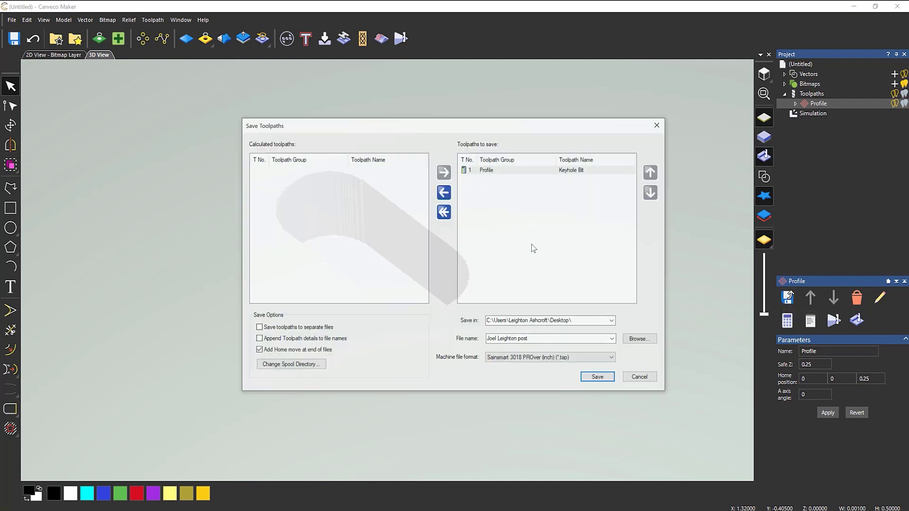
left_click(552, 359)
scroll(571, 266, "up", 9)
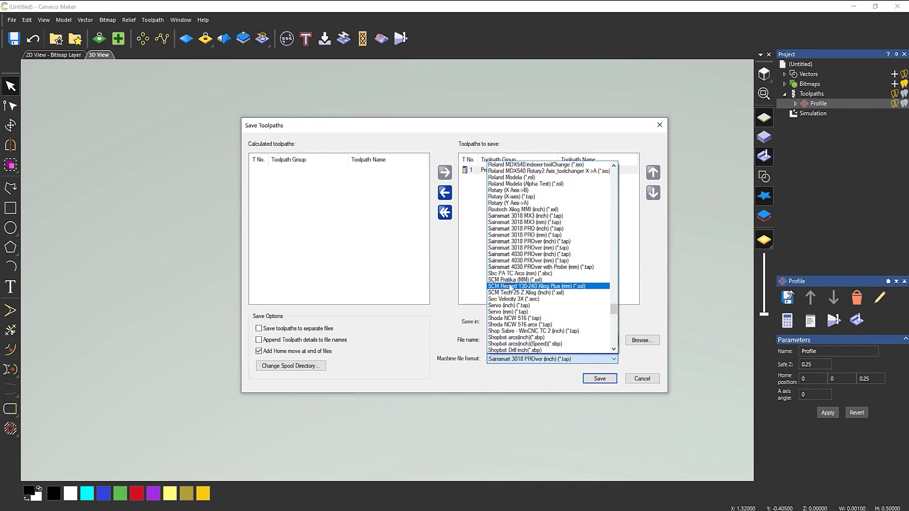
scroll(526, 256, "up", 6)
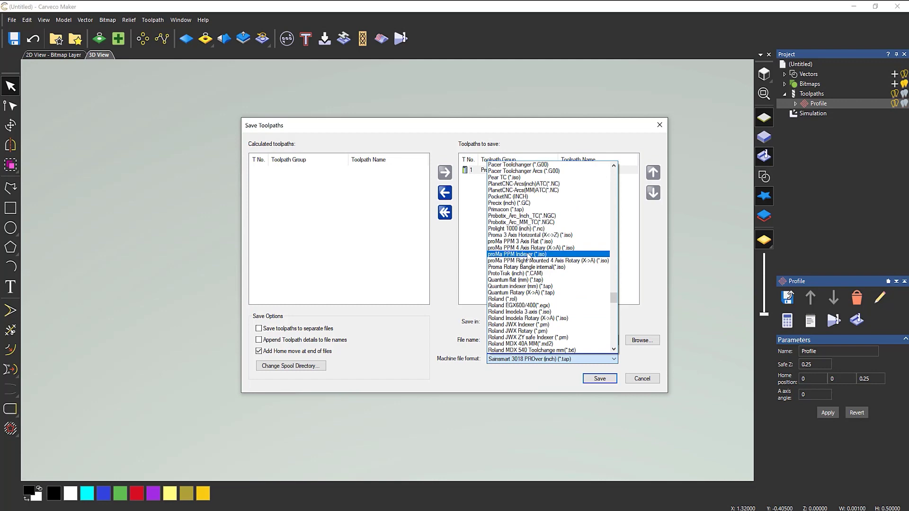
scroll(520, 265, "up", 1)
scroll(519, 276, "up", 6)
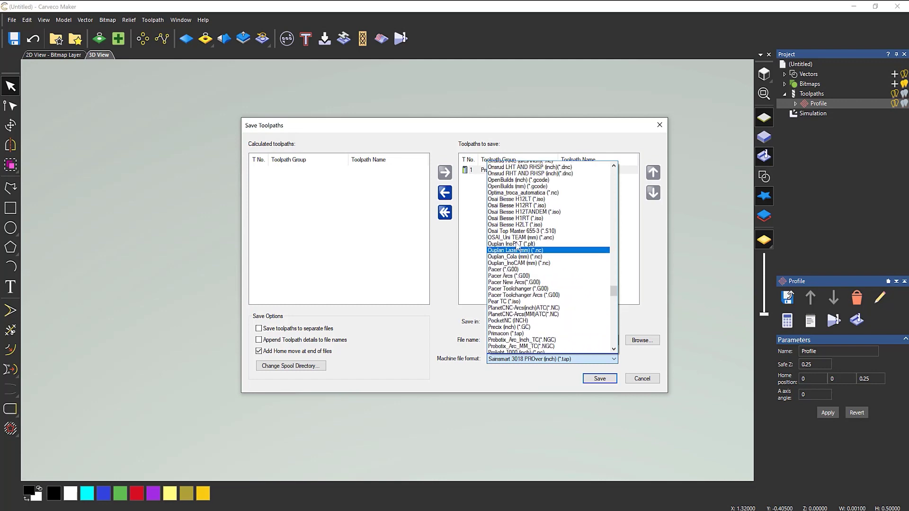
scroll(517, 246, "up", 4)
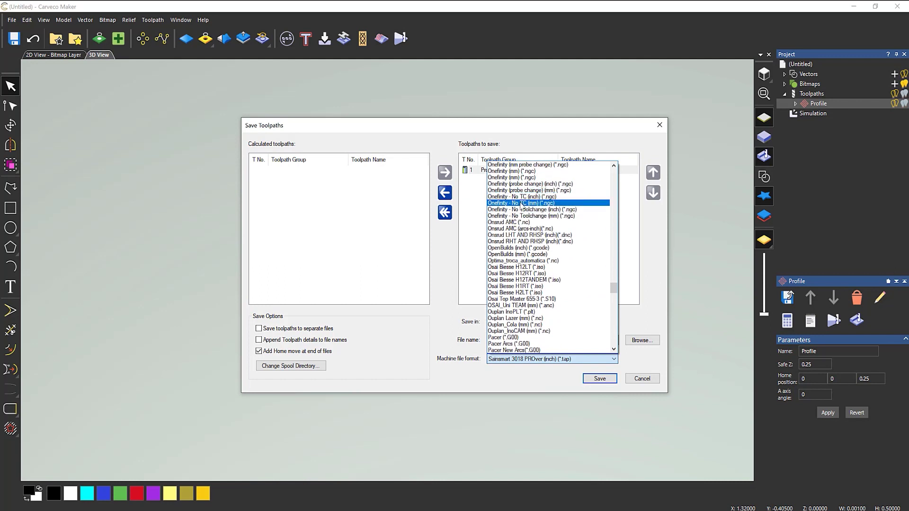
left_click(521, 216)
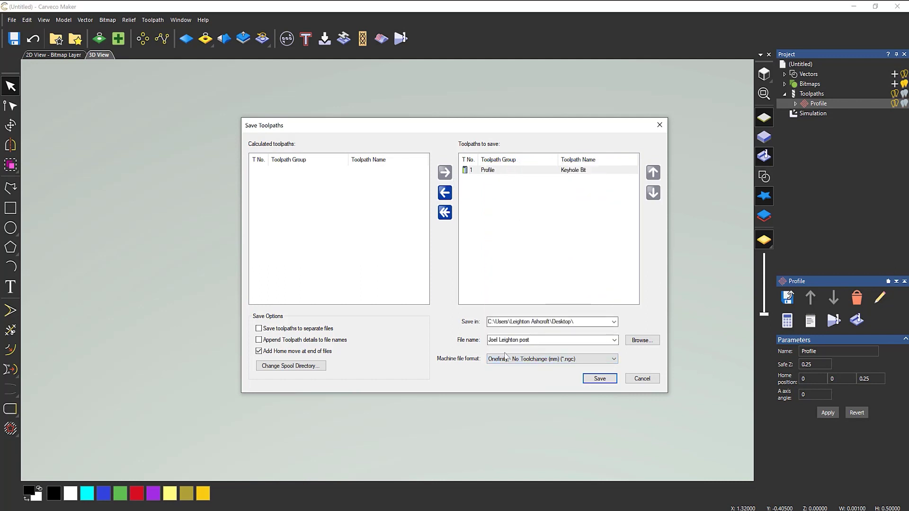
- Change the machine file format to Onefinity - No Toolchange (inch) (*.ngc)
left_click(507, 359)
scroll(544, 212, "up", 2)
scroll(544, 211, "up", 2)
left_click(497, 201)
- Save the toolpath as Keyhole Test in the Keyhole folder on the desktop
left_click(544, 340)
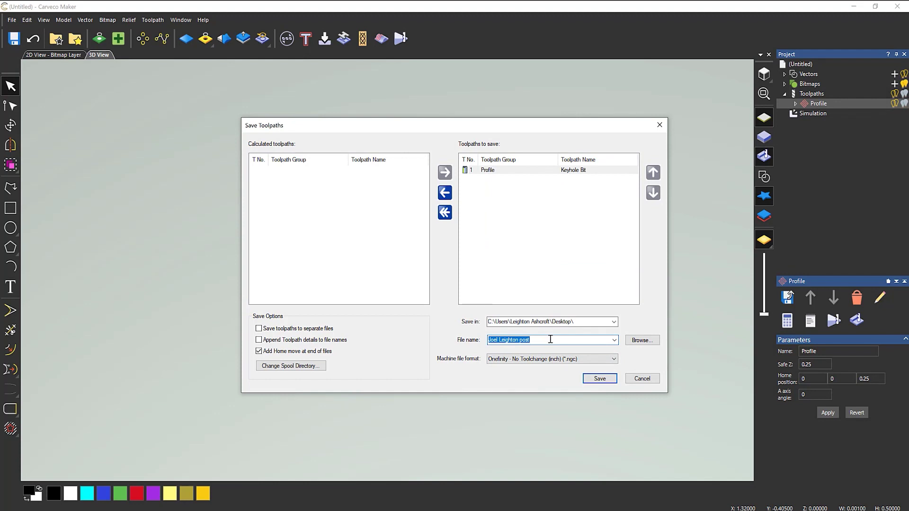
left_click(642, 340)
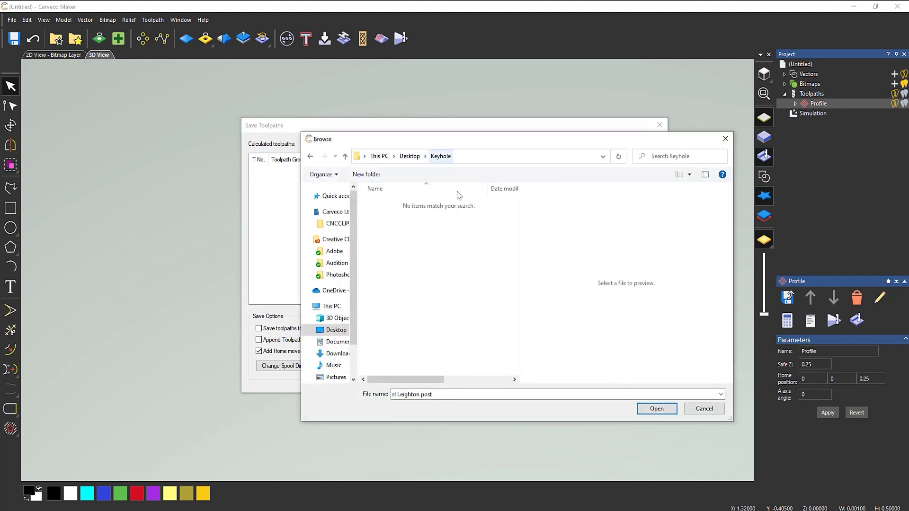
left_click(450, 395)
key("ctrl+a")
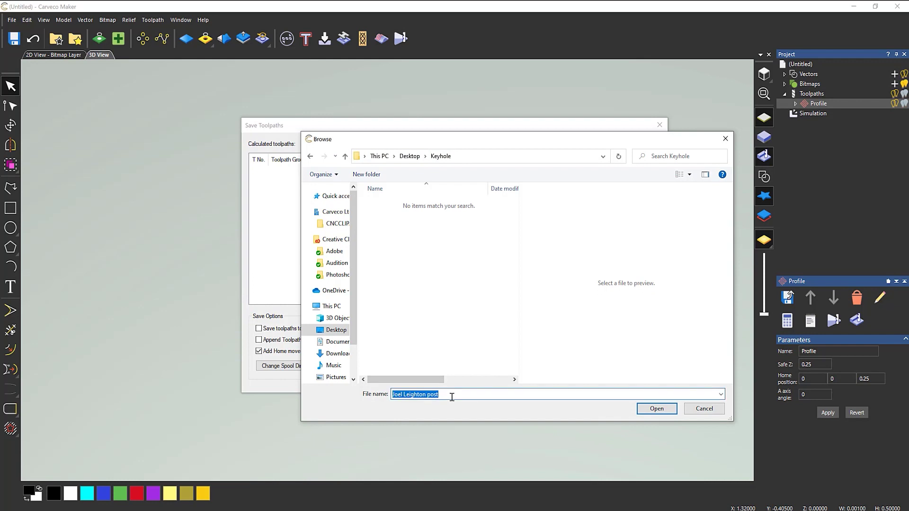
type("Keyhole Test")
left_click(656, 408)
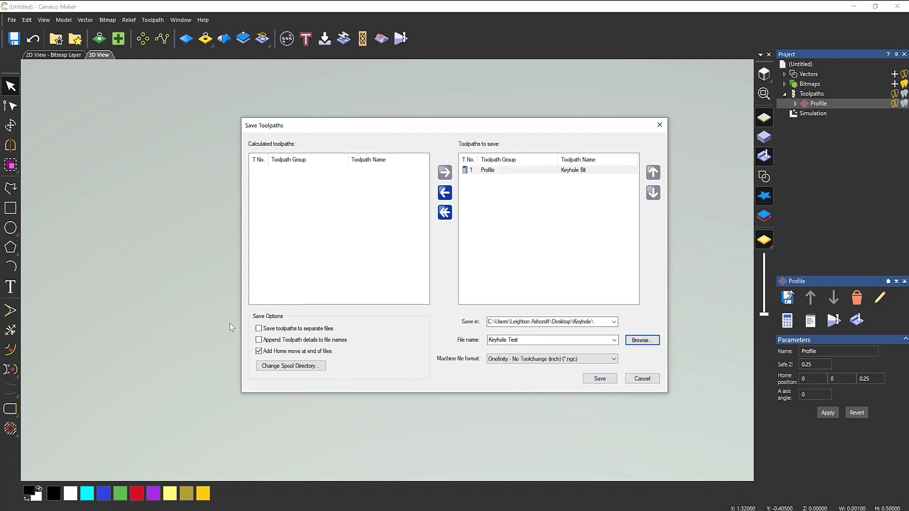
left_click(605, 381)
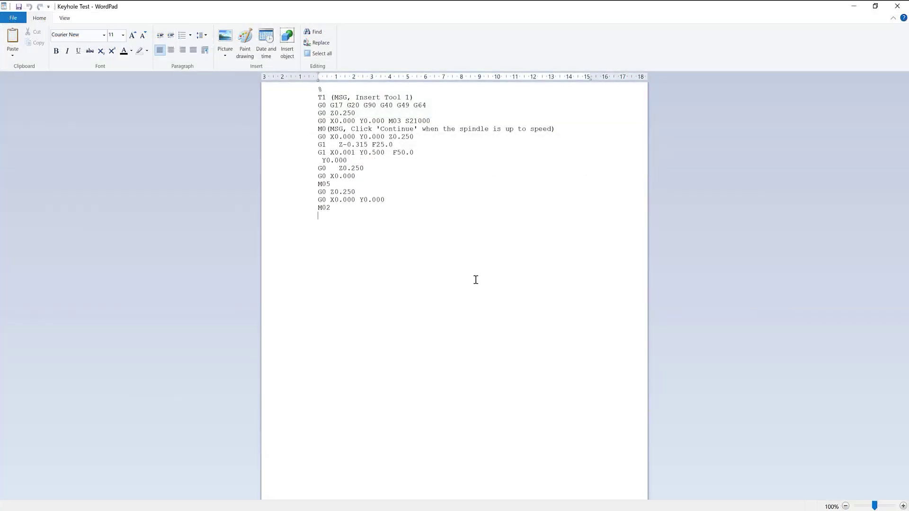